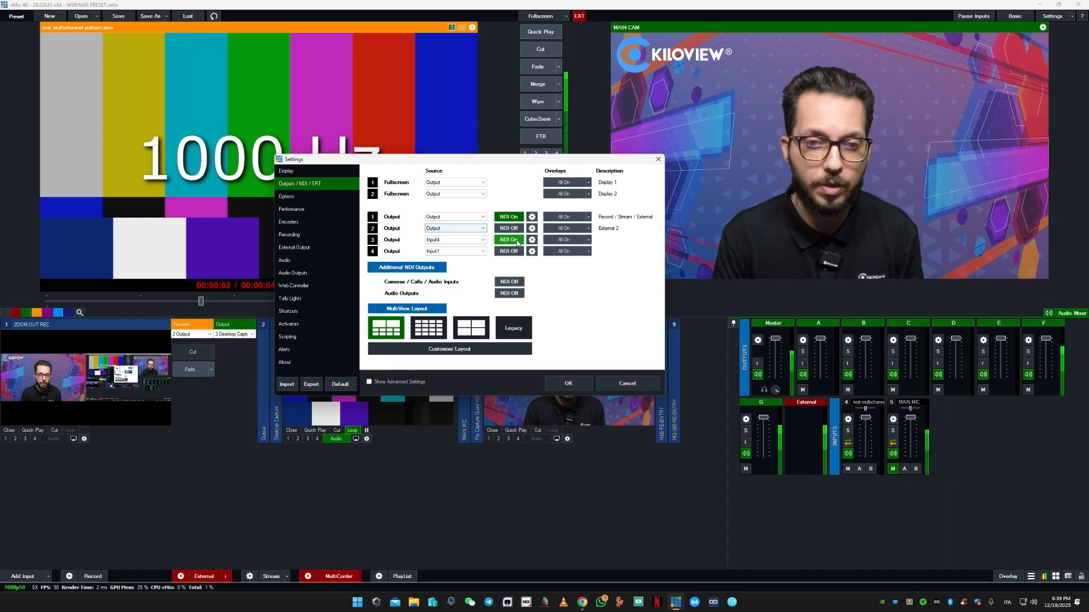
# - Close the vMix settings and compare the N50 encoder's NDI|HX and NDI|HB streams on its web page in the browser
pyautogui.moveTo(442, 162); pyautogui.dragTo(507, 149)
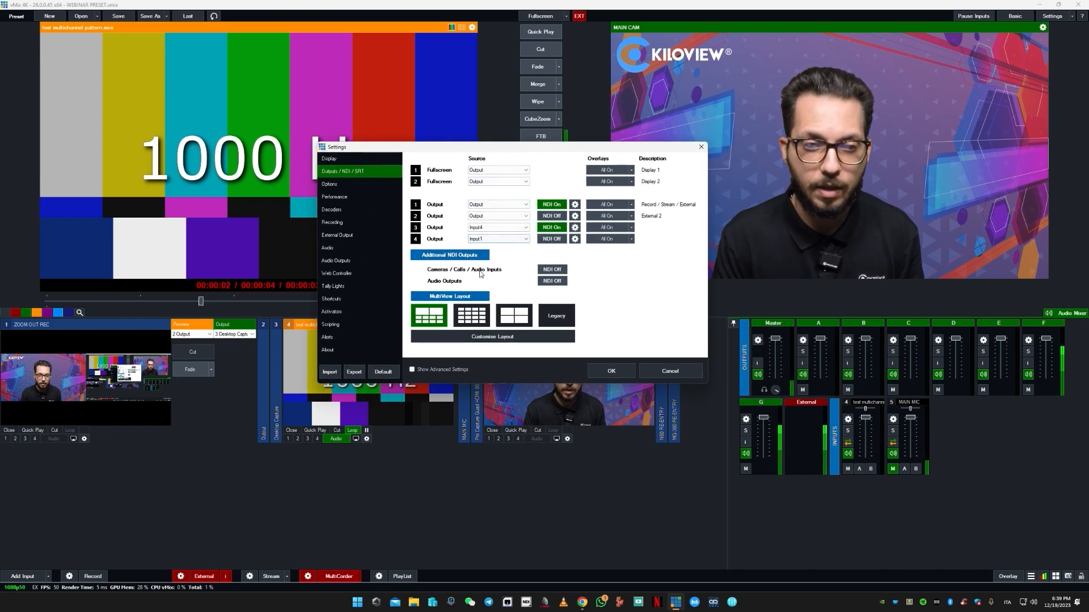
pyautogui.click(701, 148)
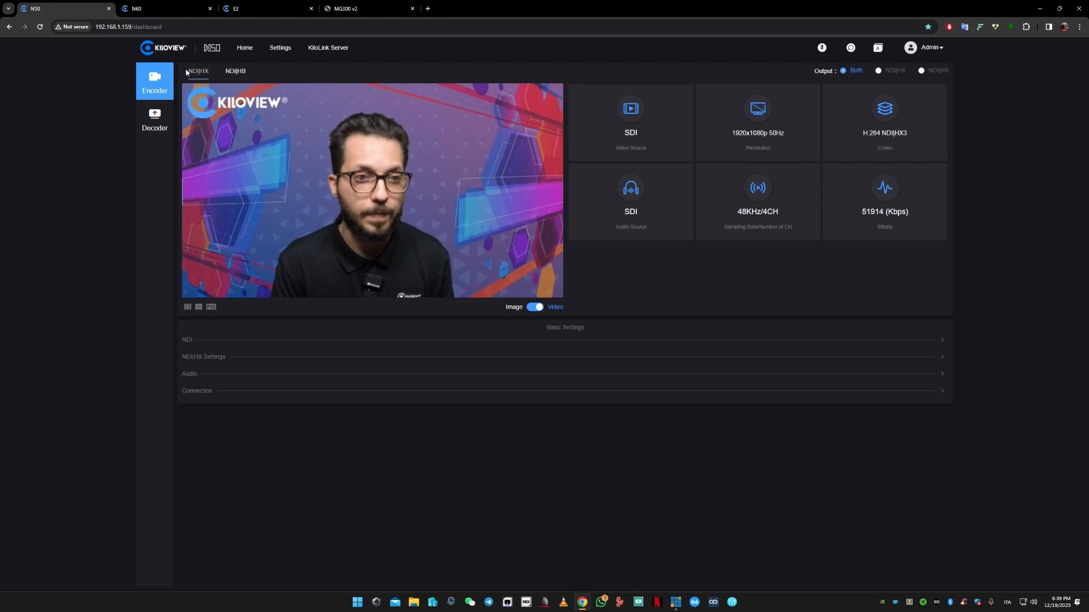
pyautogui.click(236, 73)
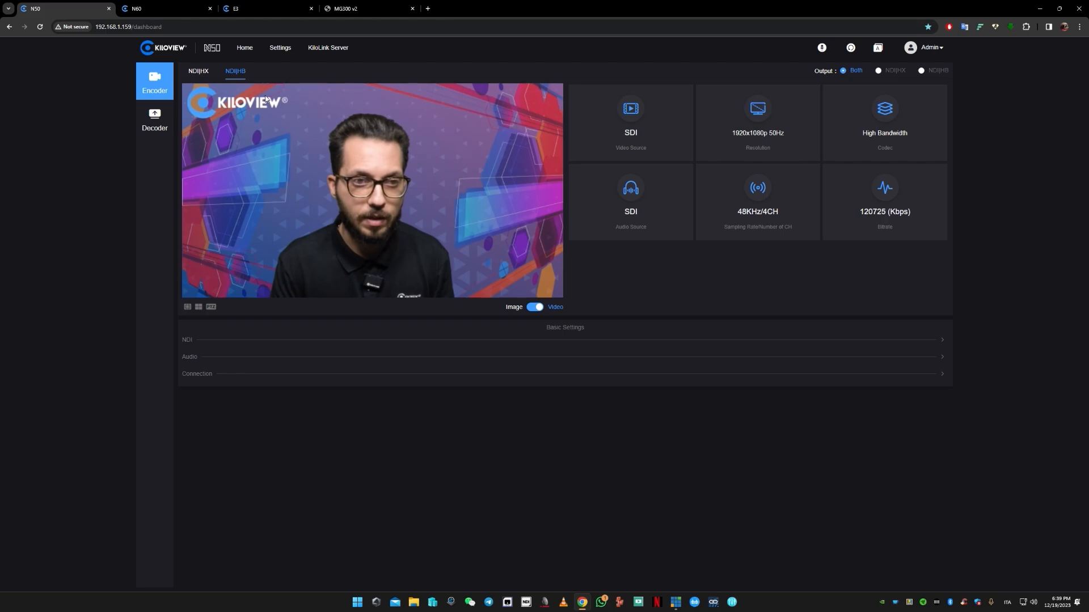
pyautogui.click(196, 72)
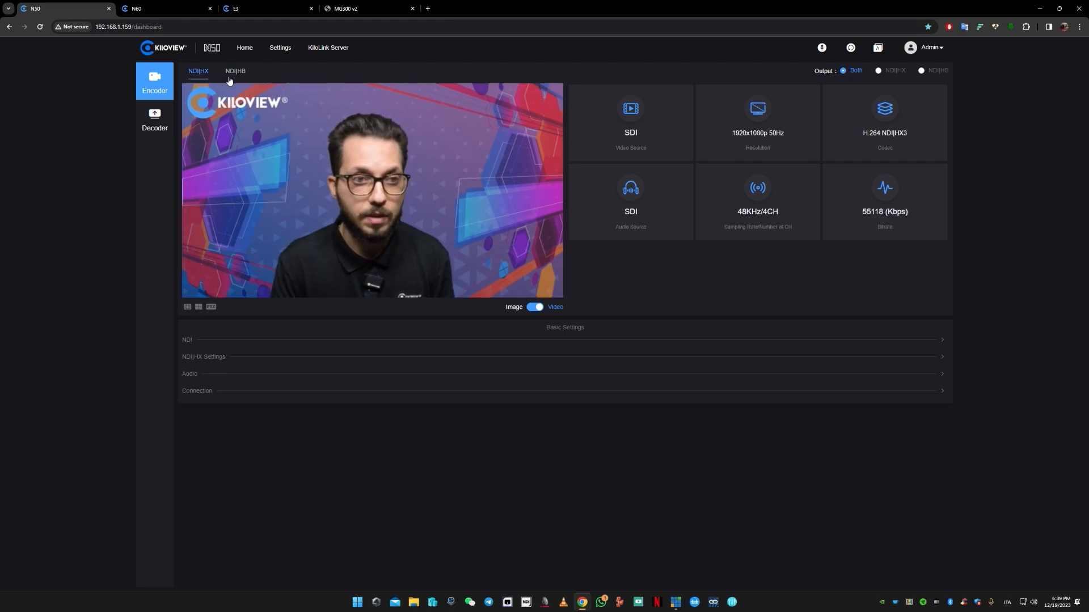
# - Look through the N60, E3, MG300 v2 and N50 device pages, ending on the N60 decoder page
pyautogui.click(152, 8)
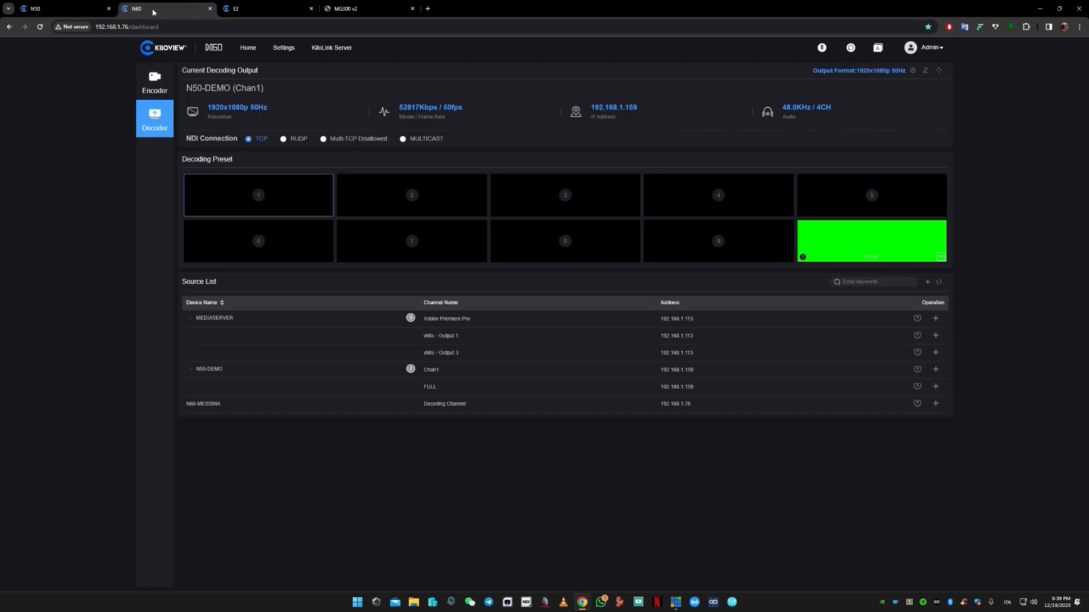
pyautogui.click(257, 8)
pyautogui.click(375, 8)
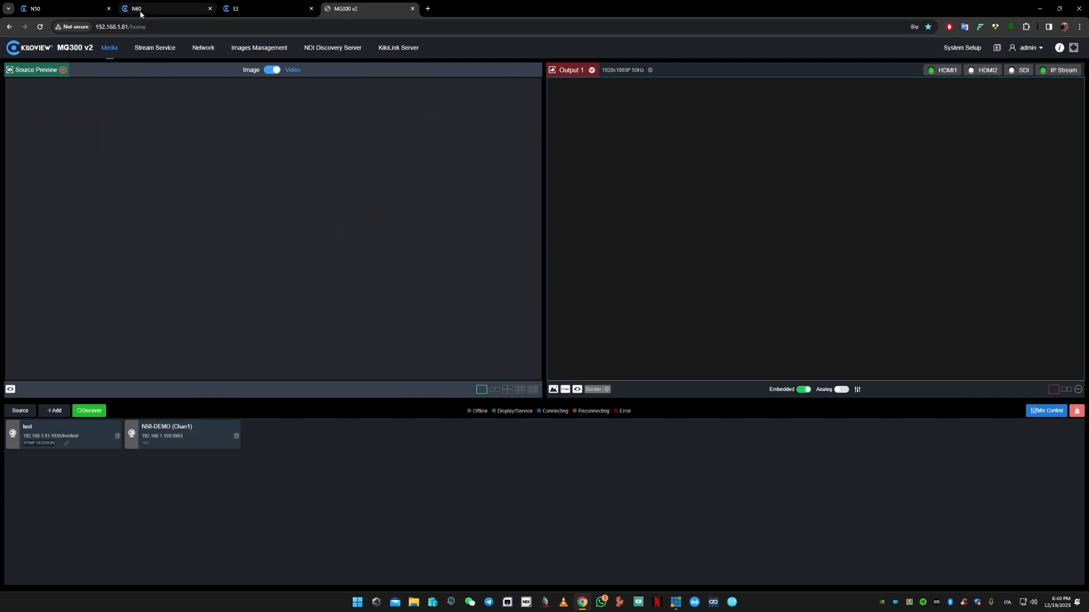
pyautogui.click(64, 12)
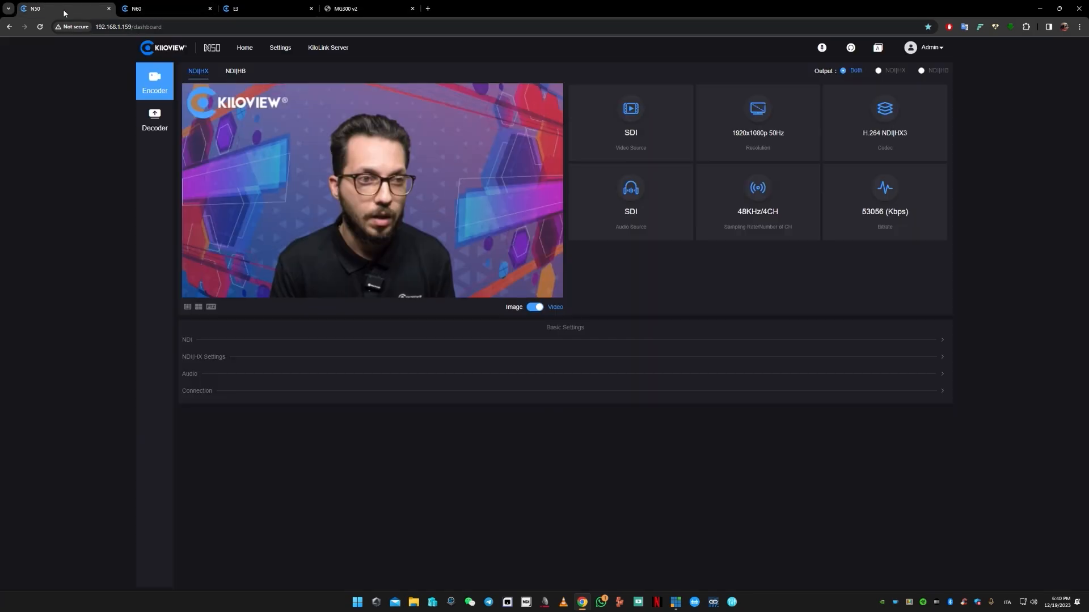
pyautogui.click(157, 8)
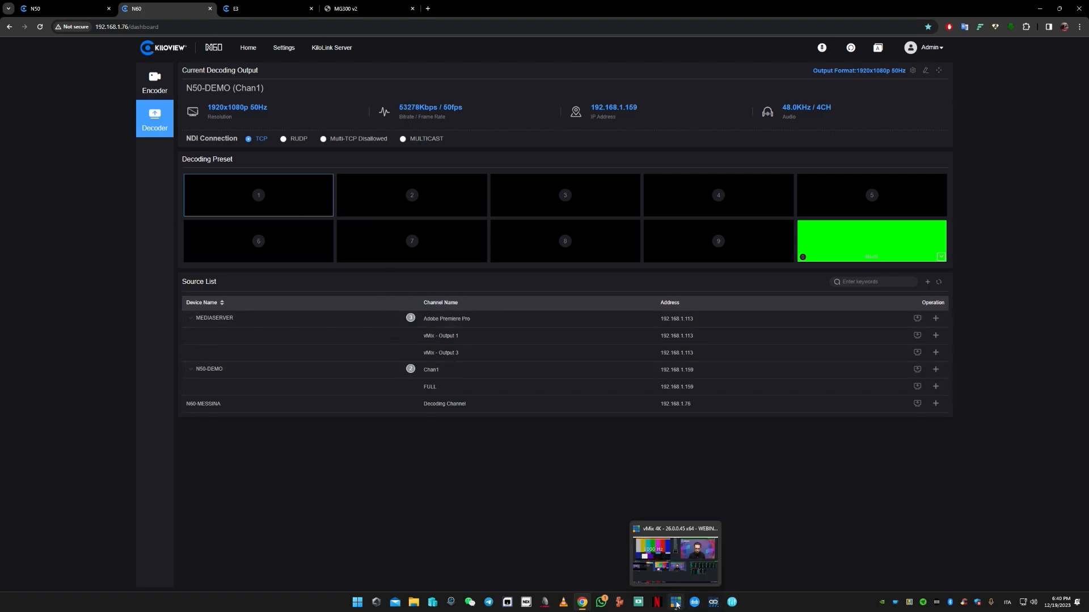
# - View the N60 RE-ENTRY input's picture in vMix, collapse the input again and return to the N60 page in the browser
pyautogui.click(676, 603)
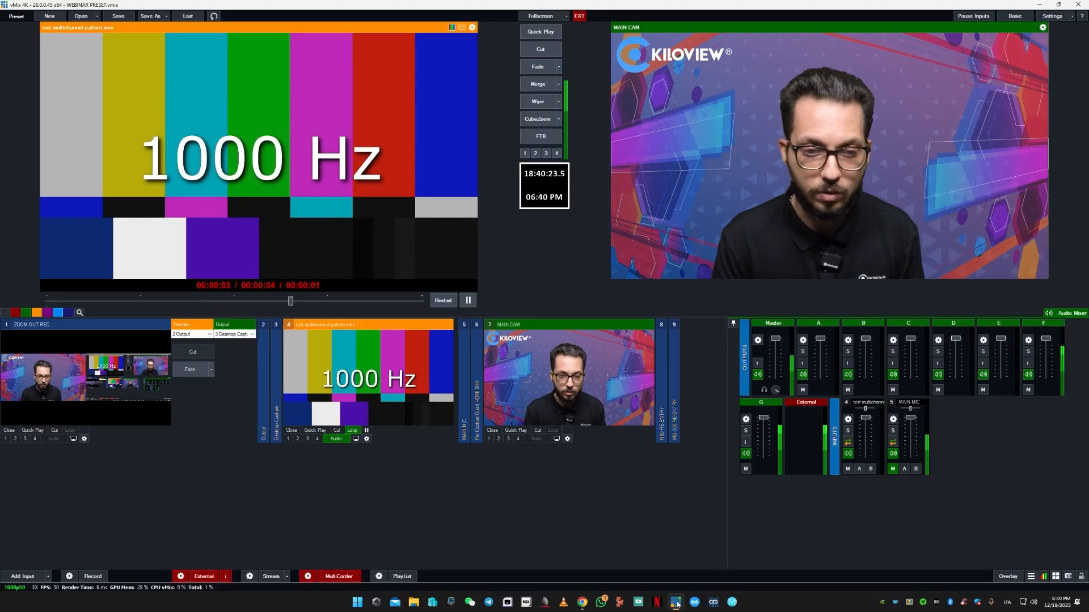
pyautogui.doubleClick(661, 368)
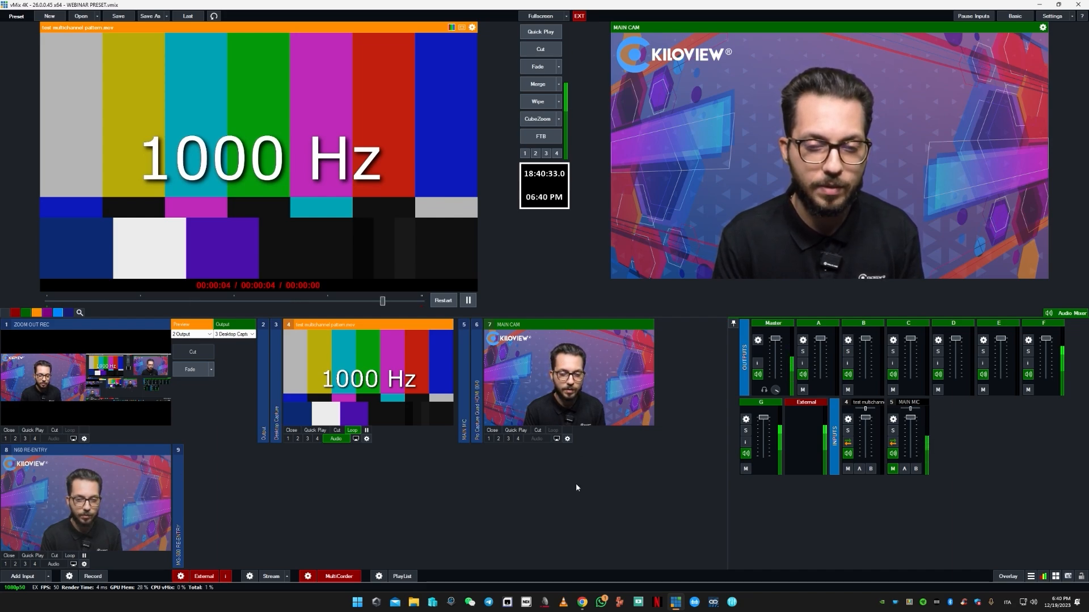
pyautogui.doubleClick(110, 451)
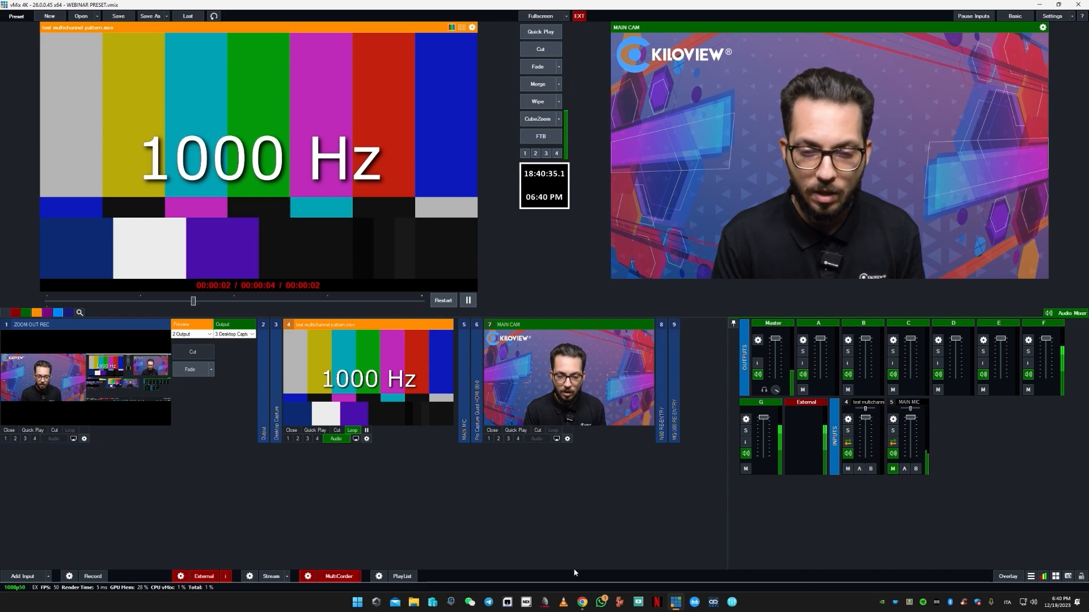
pyautogui.click(582, 601)
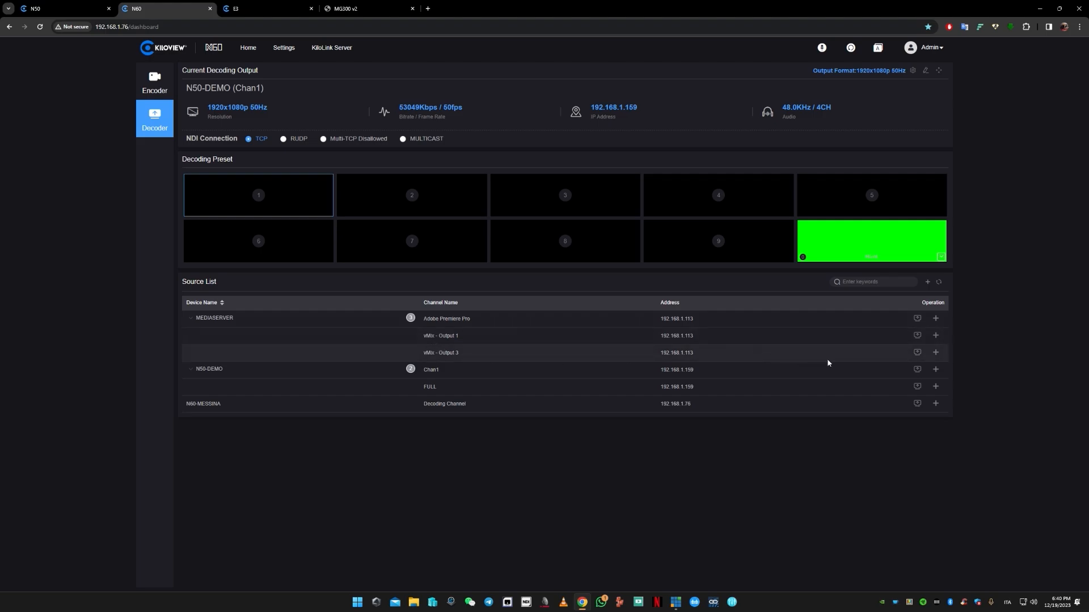
# - Add the MEDIASERVER source vMix - Output 3 to decoding preset 1 and activate that preset as the decoding output
pyautogui.click(936, 352)
pyautogui.click(543, 156)
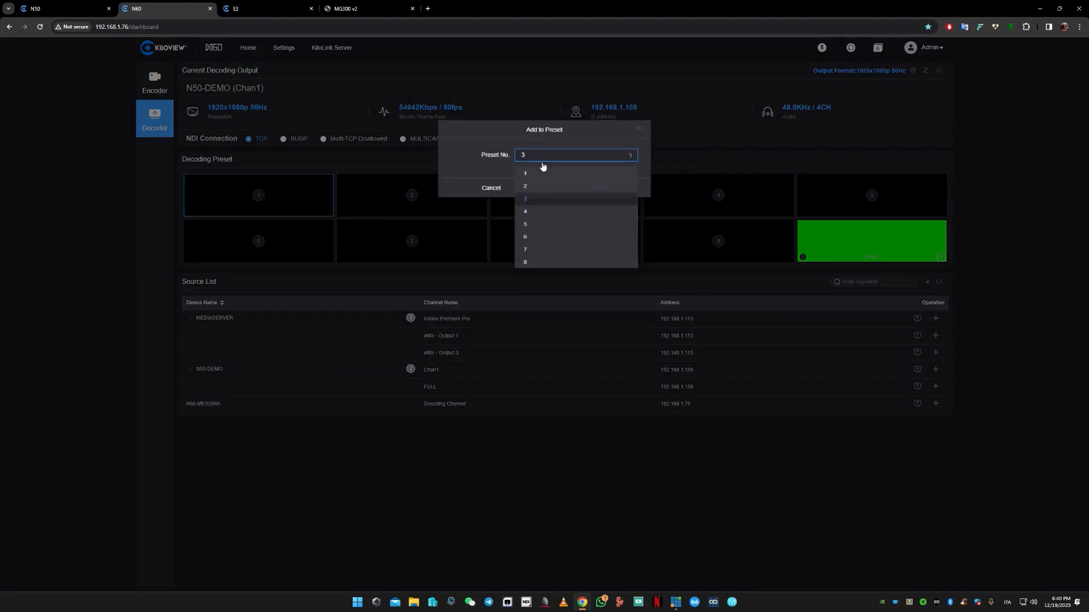
pyautogui.click(536, 174)
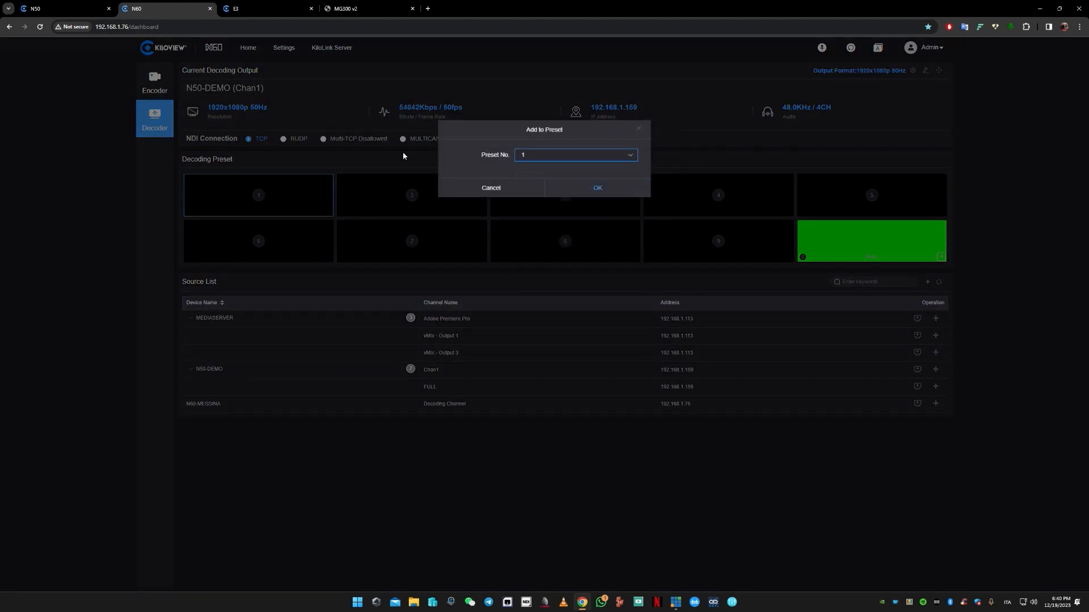
pyautogui.click(568, 189)
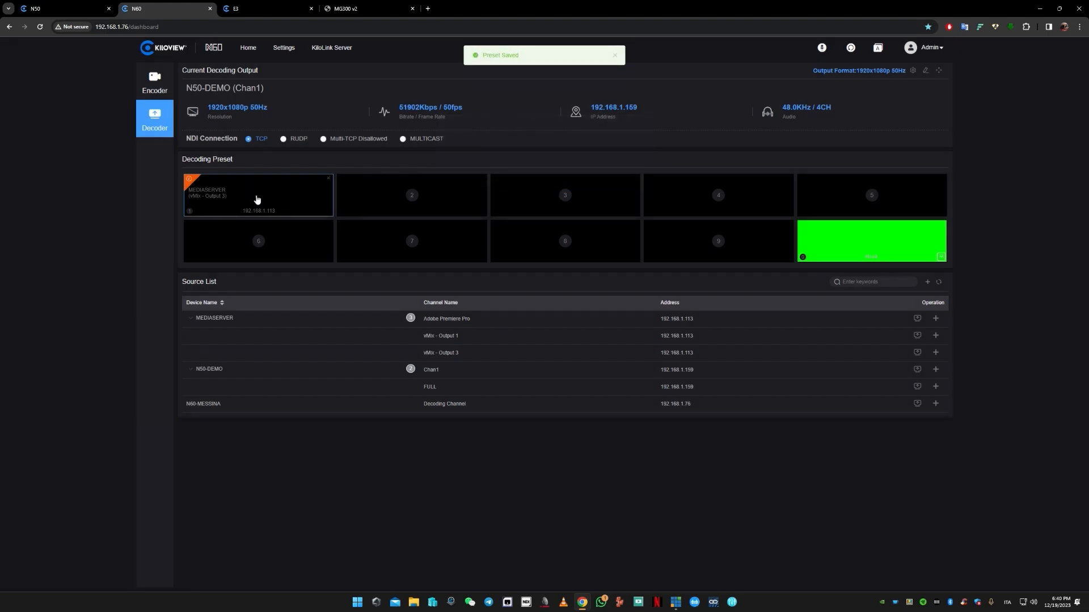
pyautogui.click(257, 199)
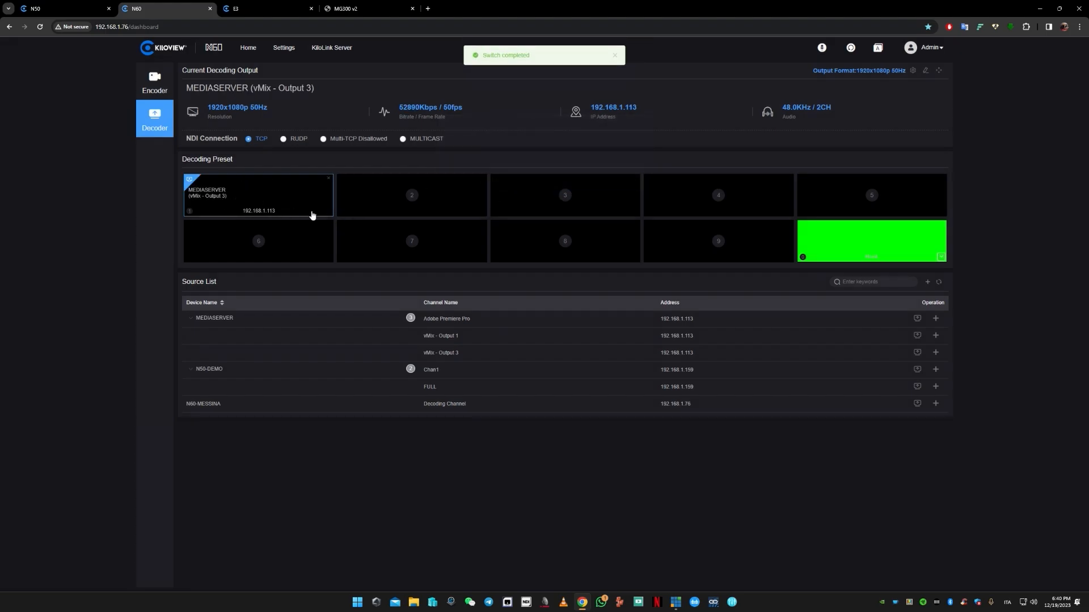
# - Expand the N60 RE-ENTRY input in vMix to check the decoded vMix - Output 3 picture and return to the browser
pyautogui.click(675, 602)
pyautogui.doubleClick(661, 383)
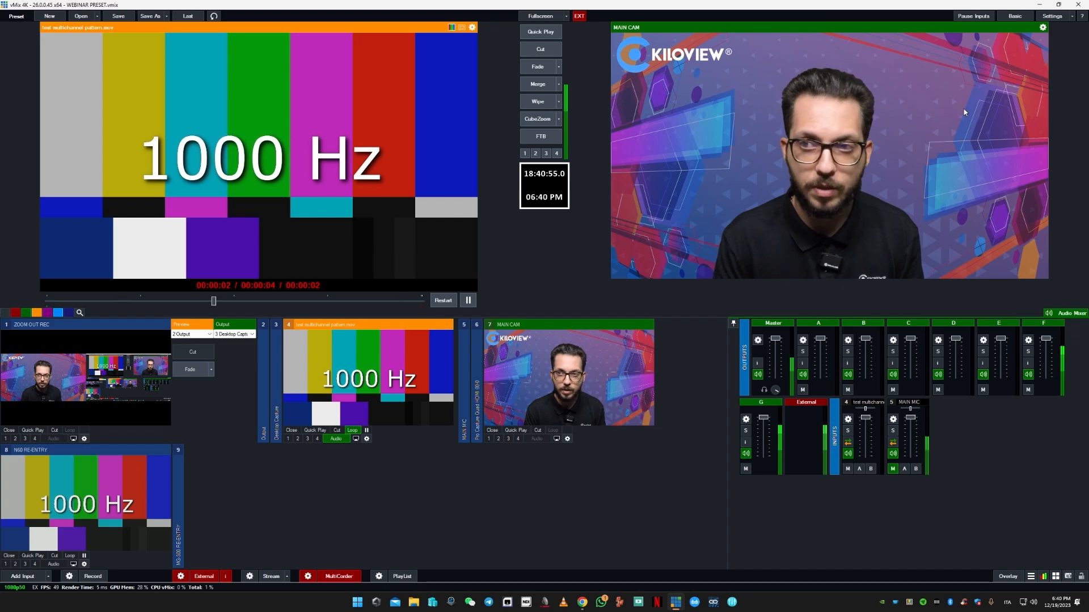
pyautogui.click(1038, 6)
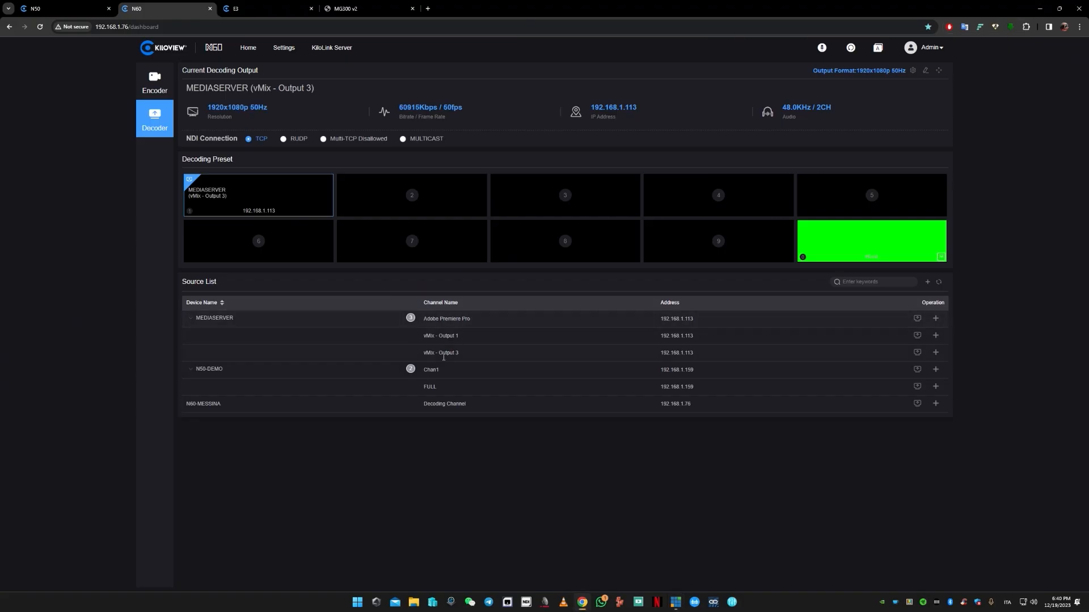
# - Add the N50-DEMO source Chan1 to decoding preset 2 and activate that preset as the decoding output
pyautogui.click(936, 370)
pyautogui.click(575, 160)
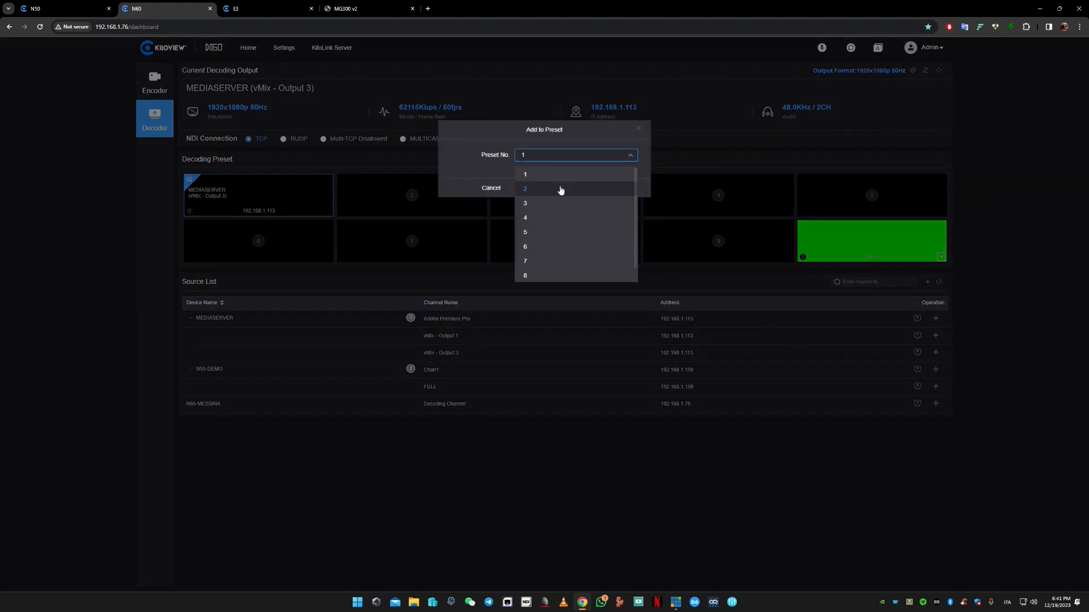
pyautogui.click(559, 187)
pyautogui.click(594, 188)
pyautogui.click(411, 195)
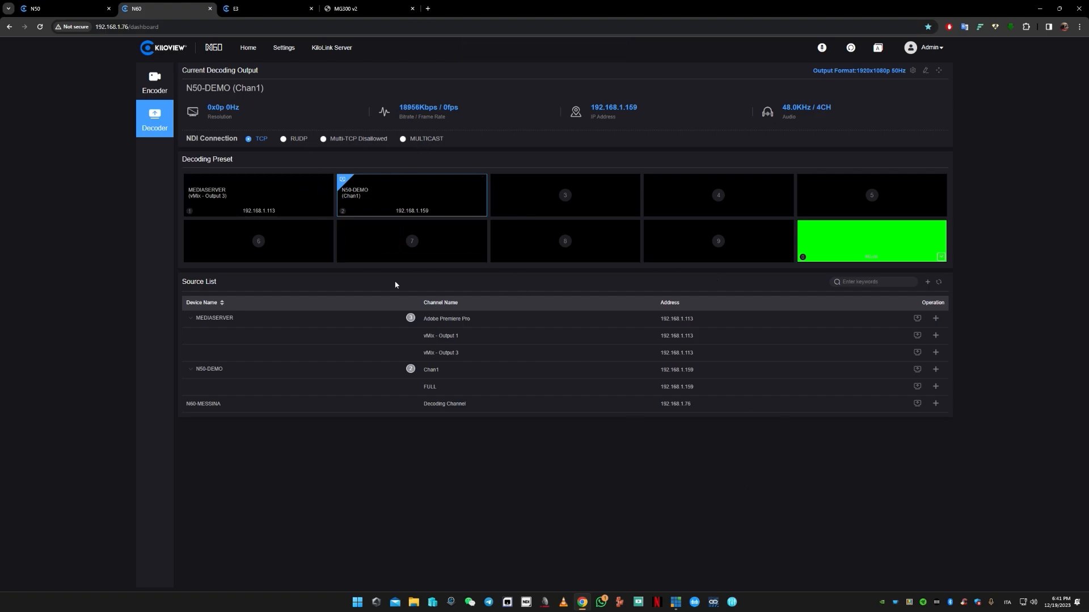
# - Check the N50-DEMO (Chan1) picture on the N60 RE-ENTRY input in vMix, collapse the input and return to the browser
pyautogui.click(678, 606)
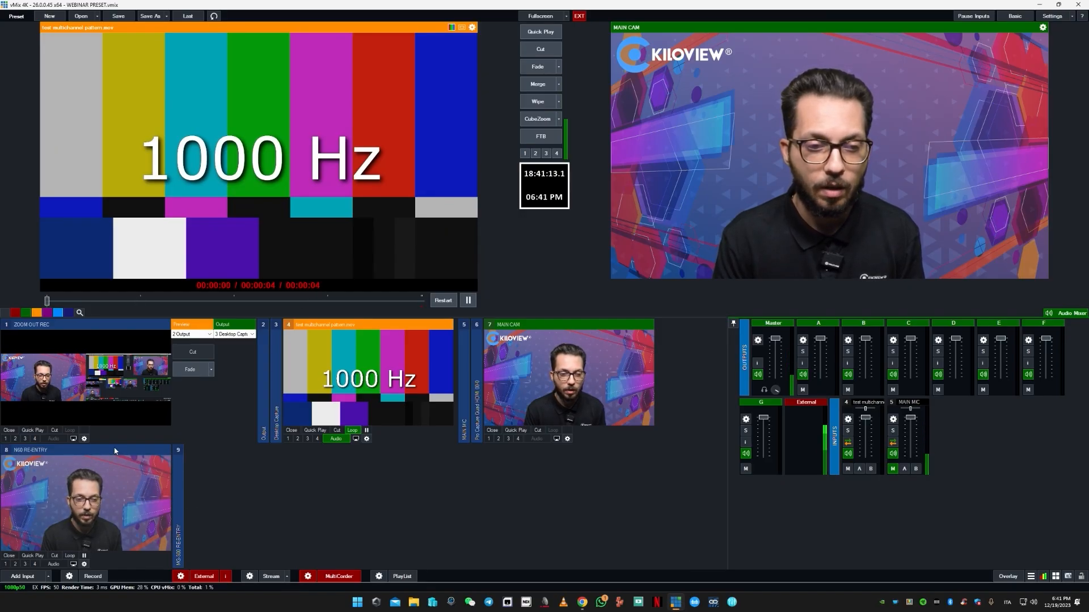
pyautogui.moveTo(114, 451); pyautogui.dragTo(656, 403)
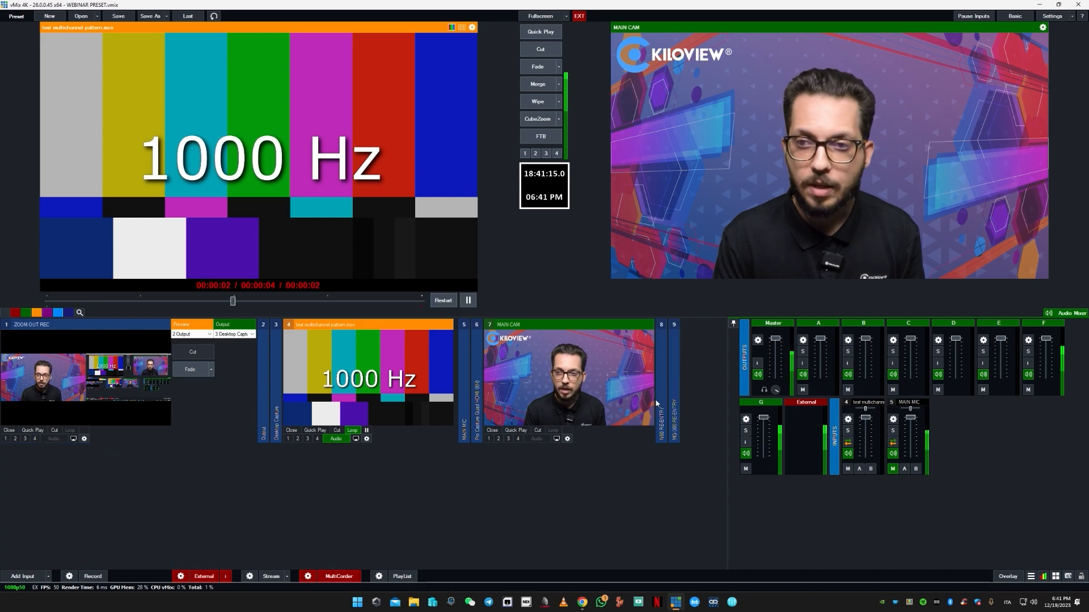
pyautogui.click(1038, 6)
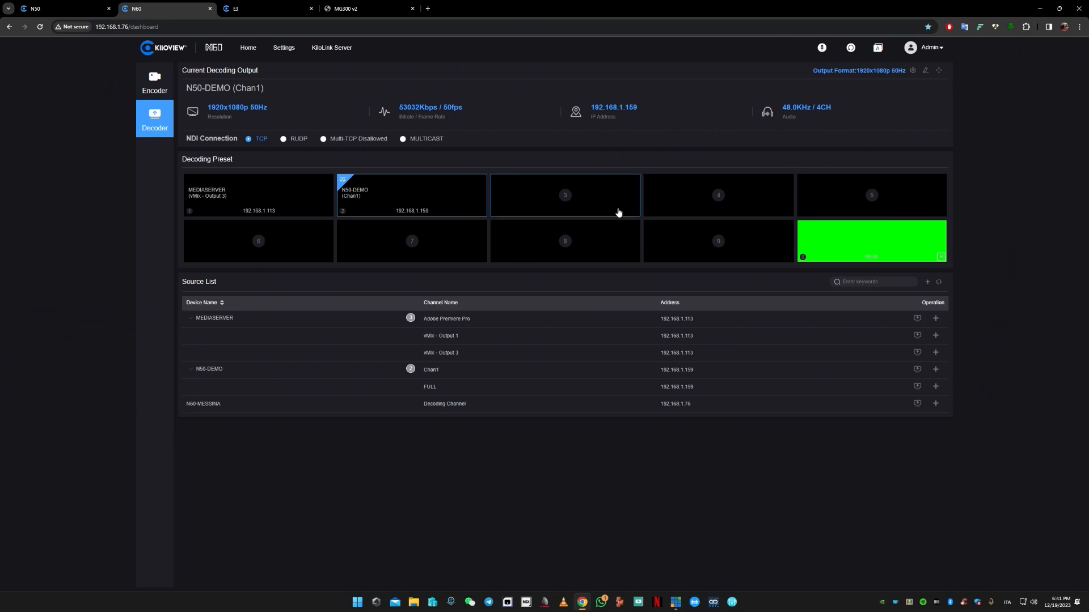
# - Delete the N50-DEMO (Chan1) source from the MG300 v2 source list
pyautogui.click(358, 12)
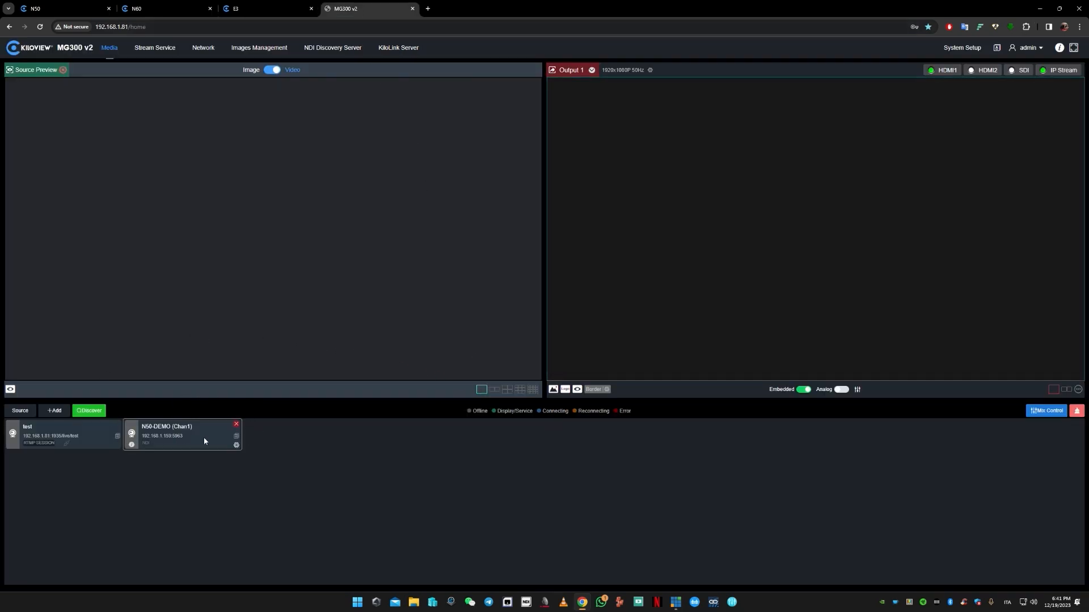
pyautogui.click(237, 424)
pyautogui.click(618, 336)
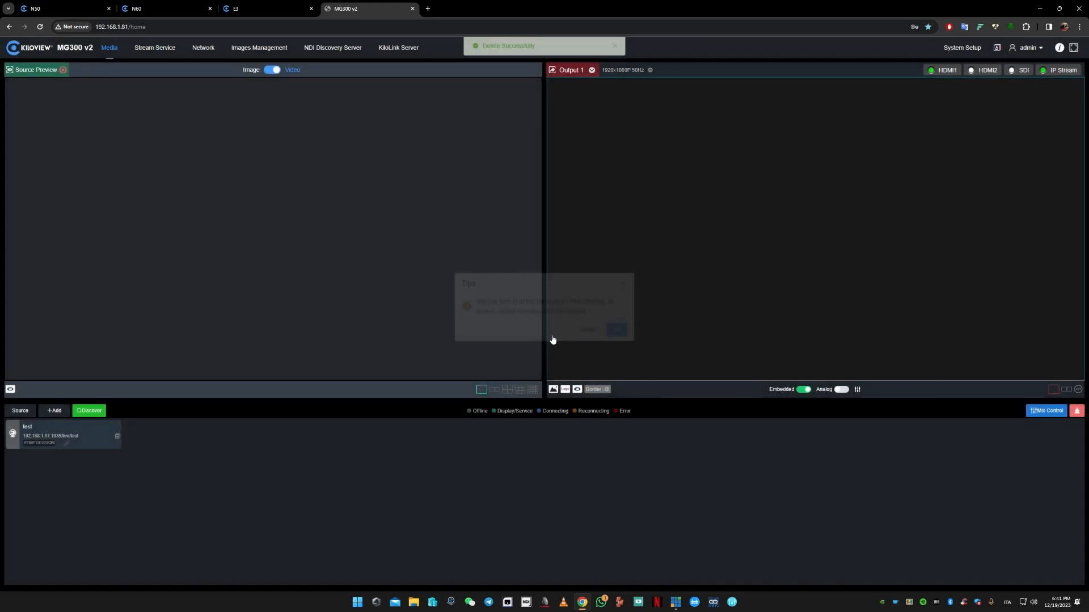
# - Discover the available NDI sources and add N50-DEMO (Chan1) to the MG300 v2 source list
pyautogui.click(88, 411)
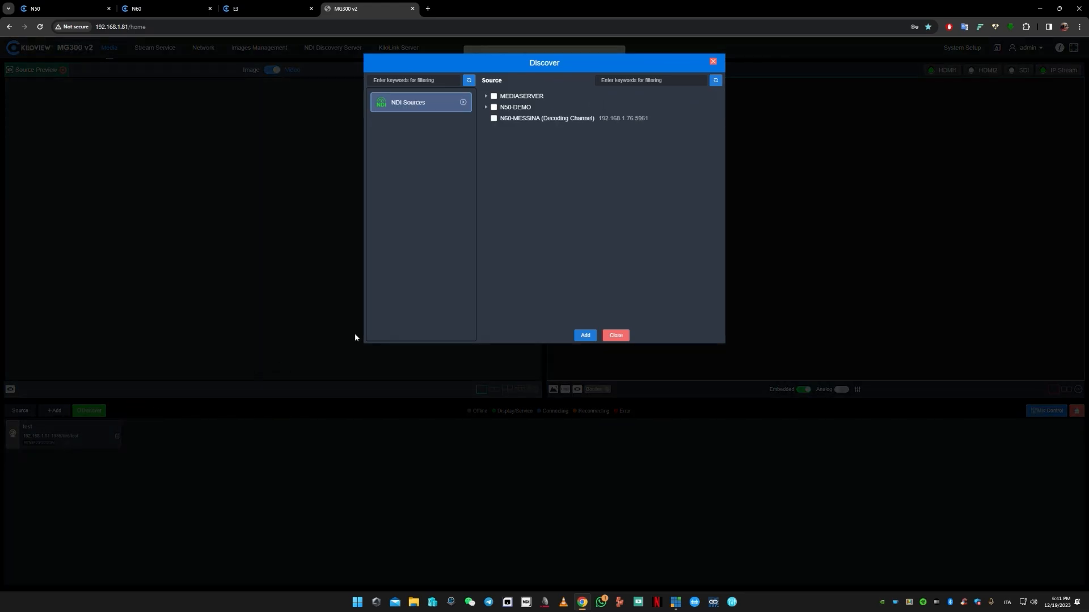
pyautogui.click(485, 108)
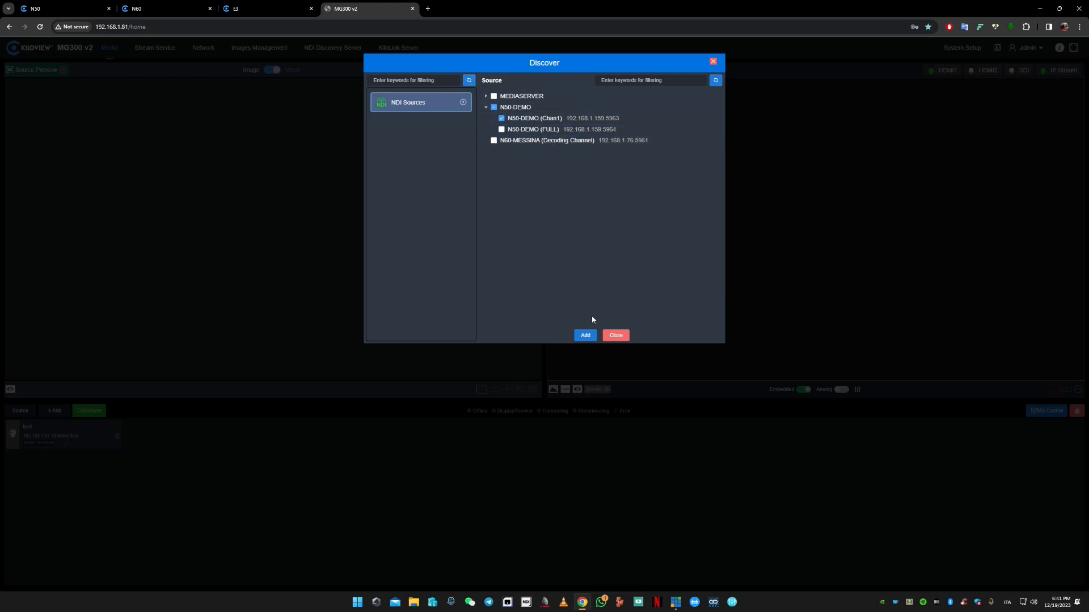
pyautogui.click(586, 336)
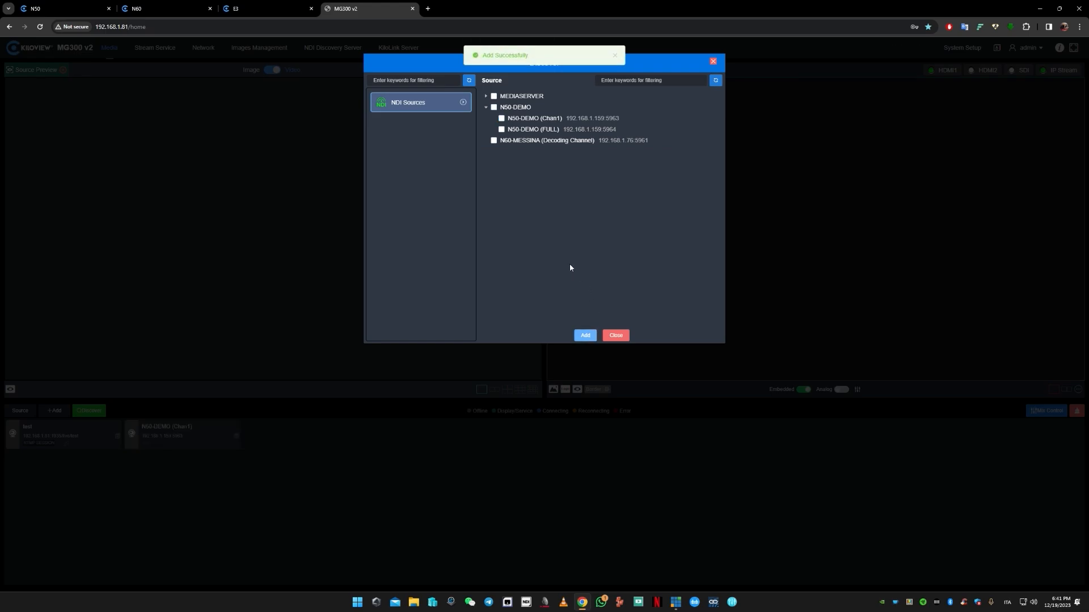
pyautogui.click(617, 335)
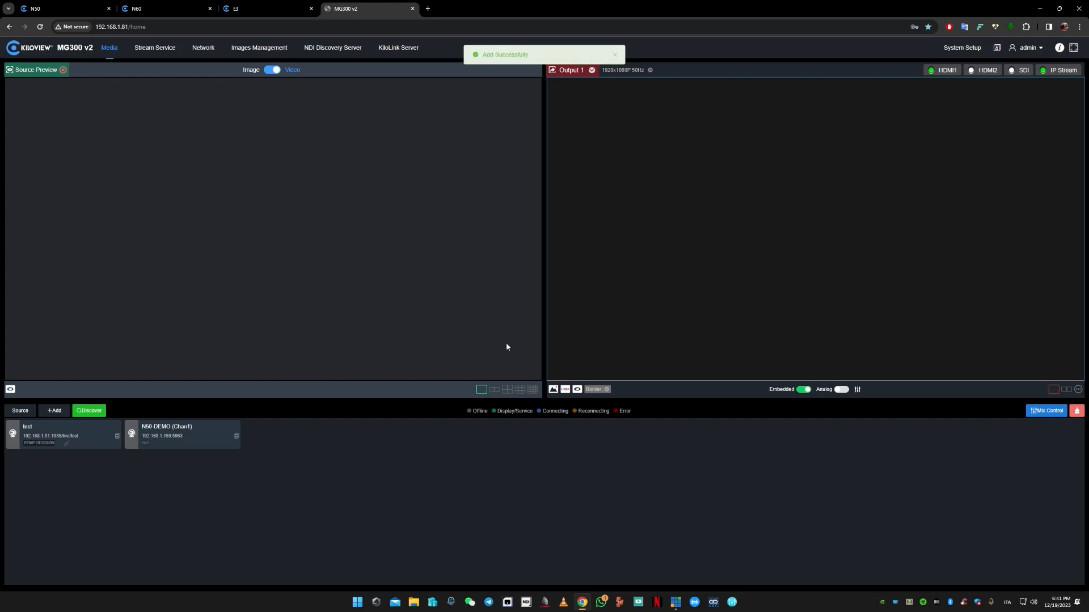
# - Place the N50-DEMO (Chan1) source on Output 1 and check the MG-300 RE-ENTRY input's picture in vMix
pyautogui.moveTo(173, 444); pyautogui.dragTo(823, 180)
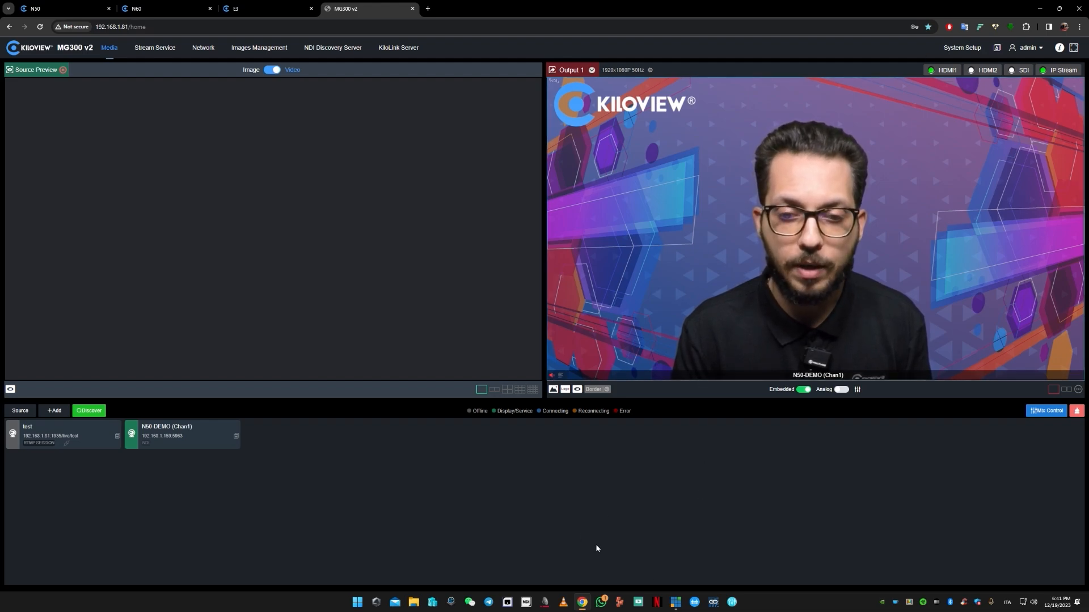
pyautogui.hotkey('alt', 'Tab')
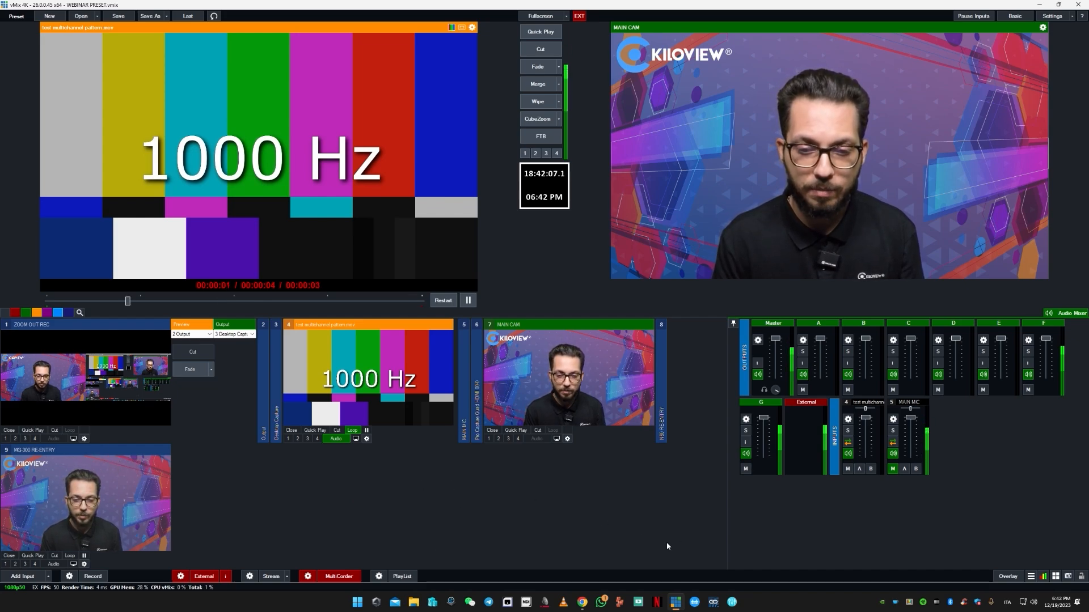
pyautogui.click(584, 603)
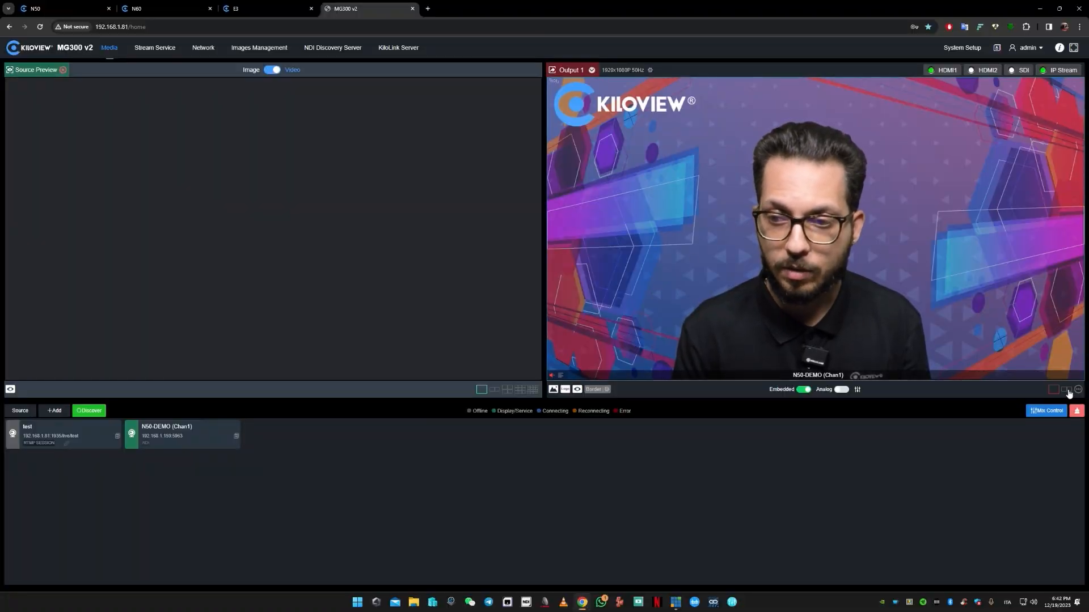
# - Switch Output 1 to the two-window layout and place N50-DEMO (Chan1) in the second window
pyautogui.click(1067, 390)
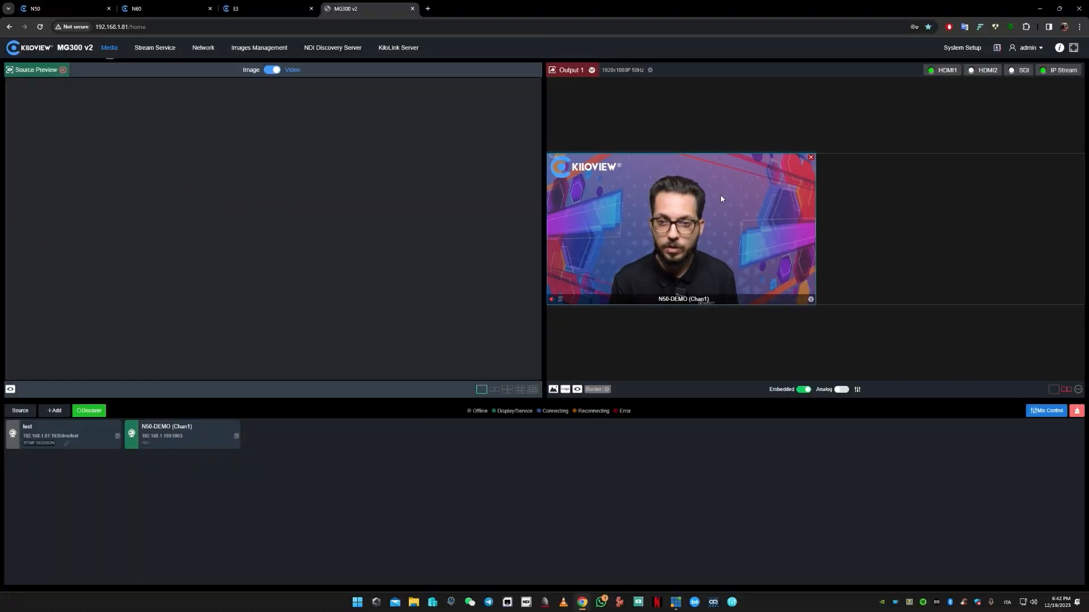
pyautogui.moveTo(239, 431); pyautogui.dragTo(979, 219)
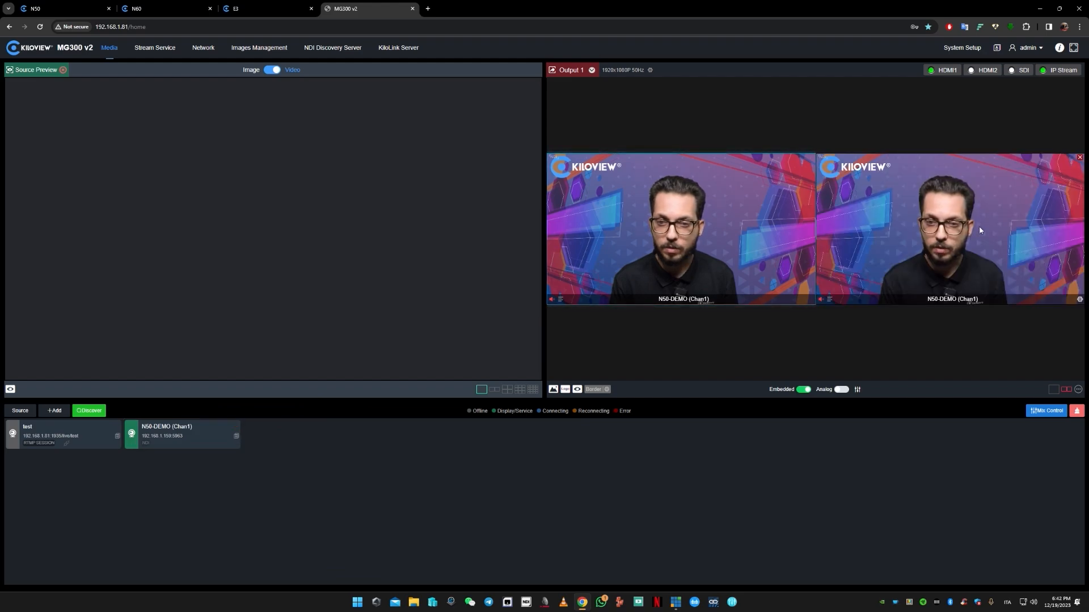
# - Set the BCK picture as the background of output mode 2 and check the MG-300 RE-ENTRY picture in vMix
pyautogui.click(1078, 391)
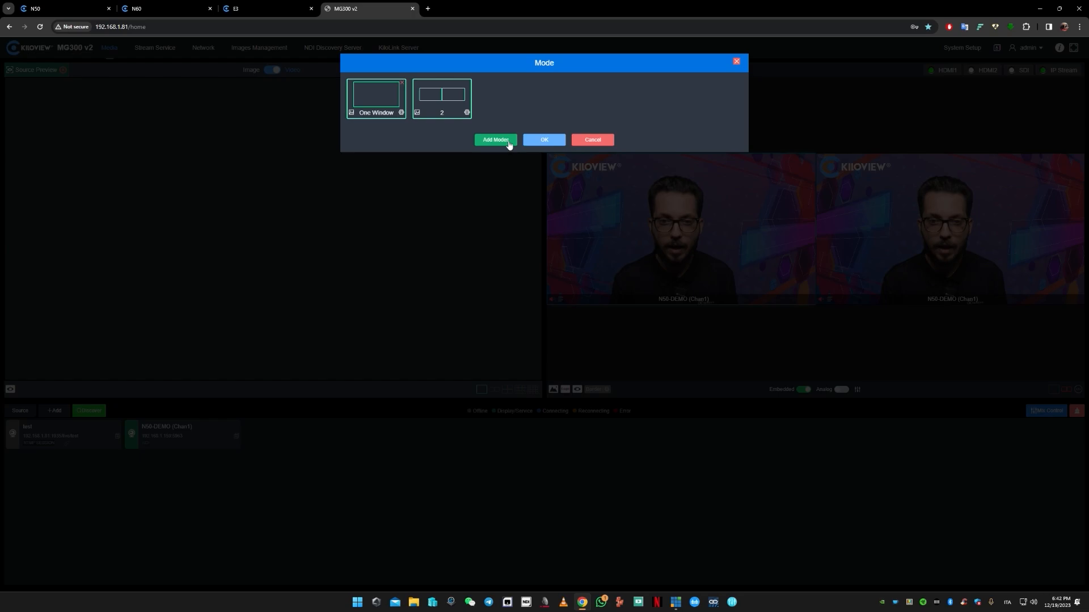
pyautogui.click(467, 112)
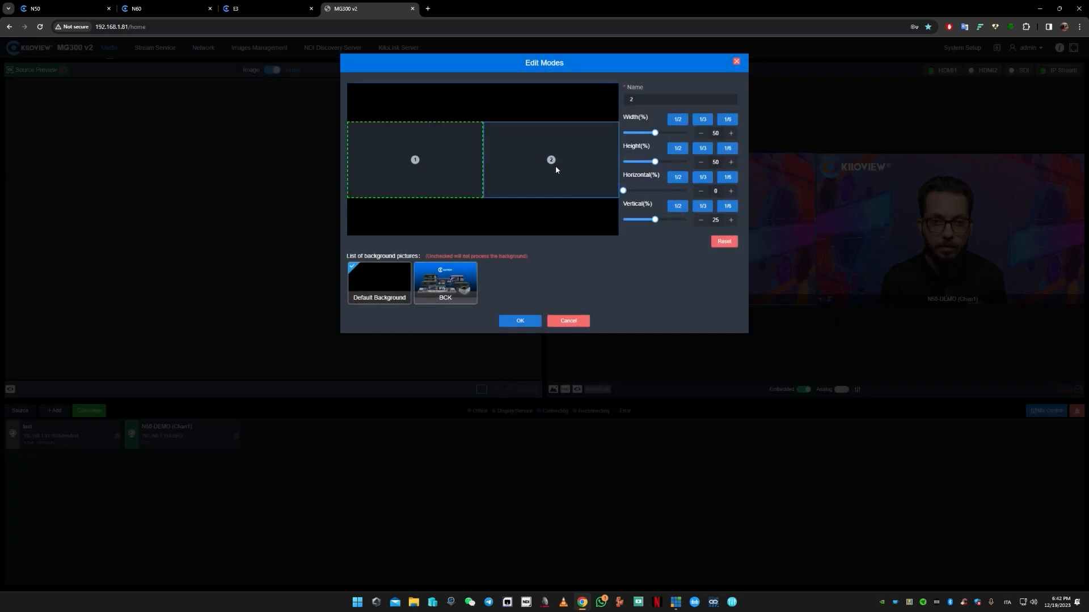
pyautogui.click(438, 287)
pyautogui.click(517, 321)
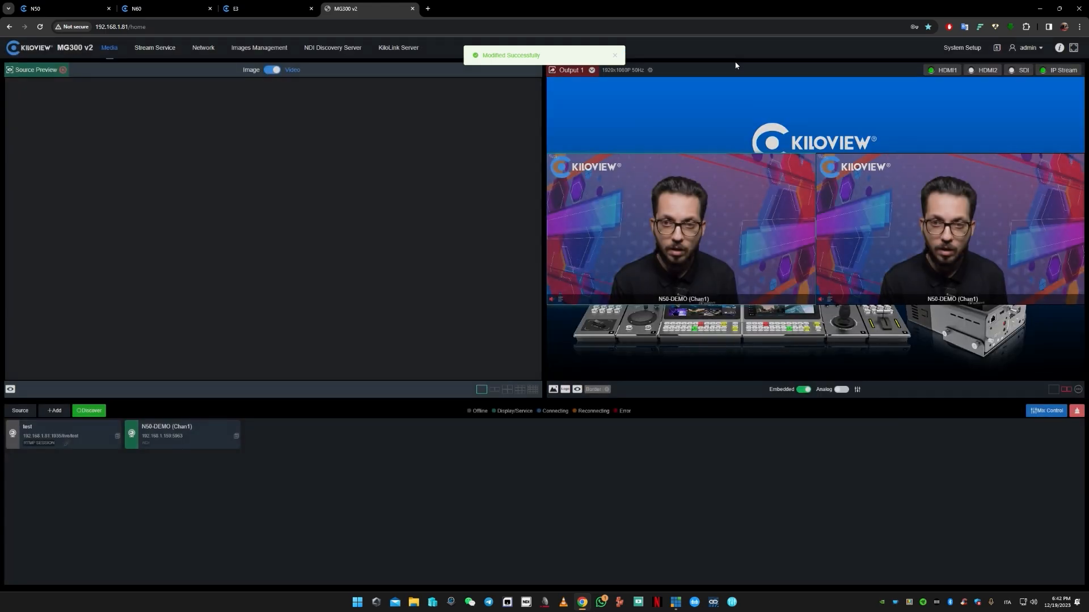
pyautogui.click(736, 62)
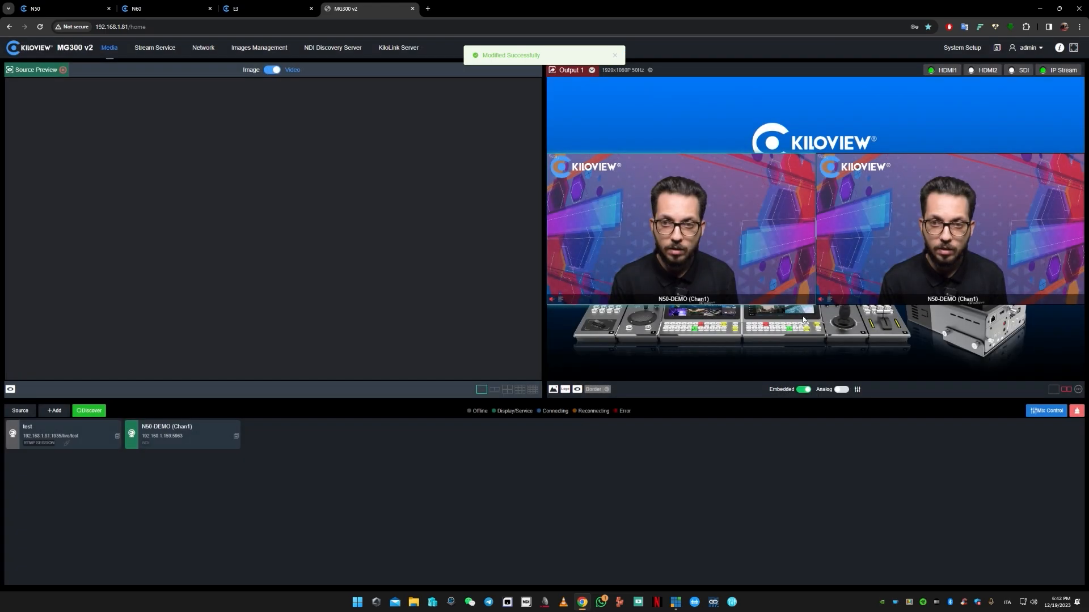
pyautogui.click(675, 601)
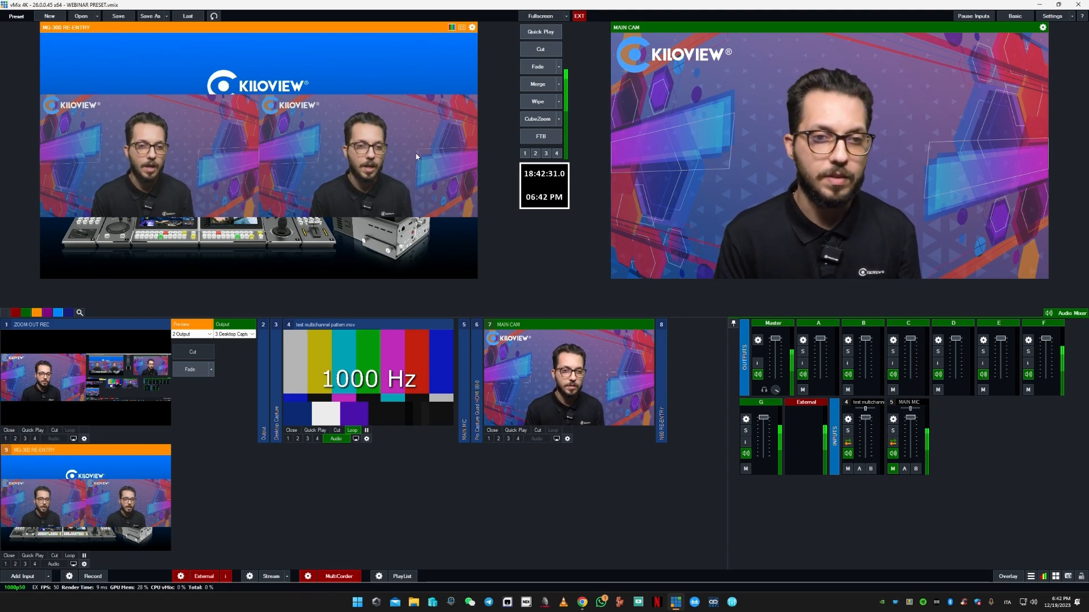
pyautogui.click(1040, 6)
# - Clear the N50-DEMO (Chan1) source from Output 1's one-window and two-window layouts and return to the one-window layout
pyautogui.click(1053, 390)
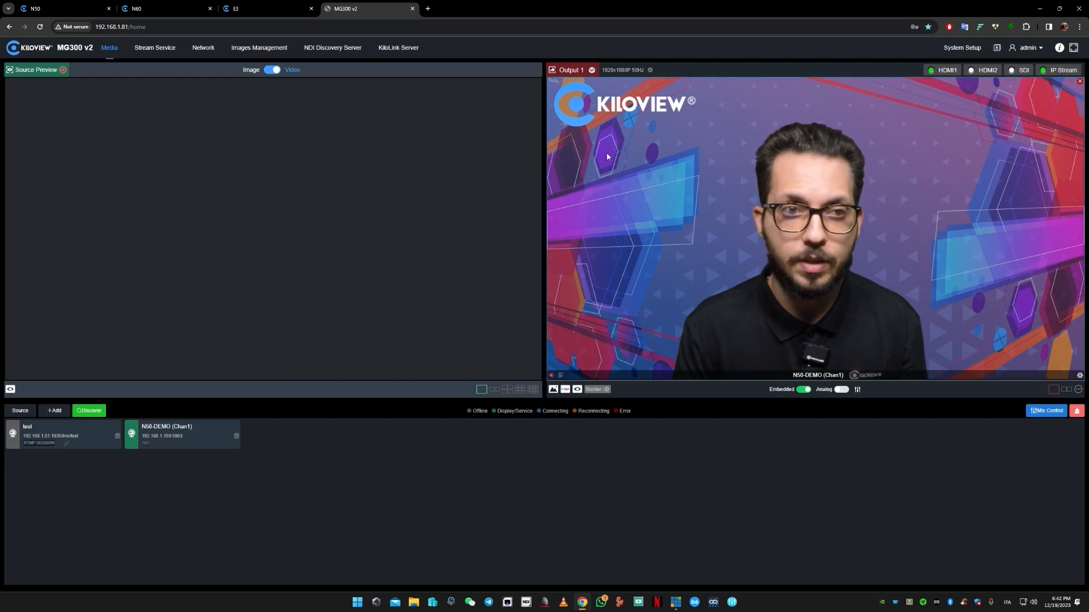
pyautogui.click(1080, 82)
pyautogui.click(1067, 390)
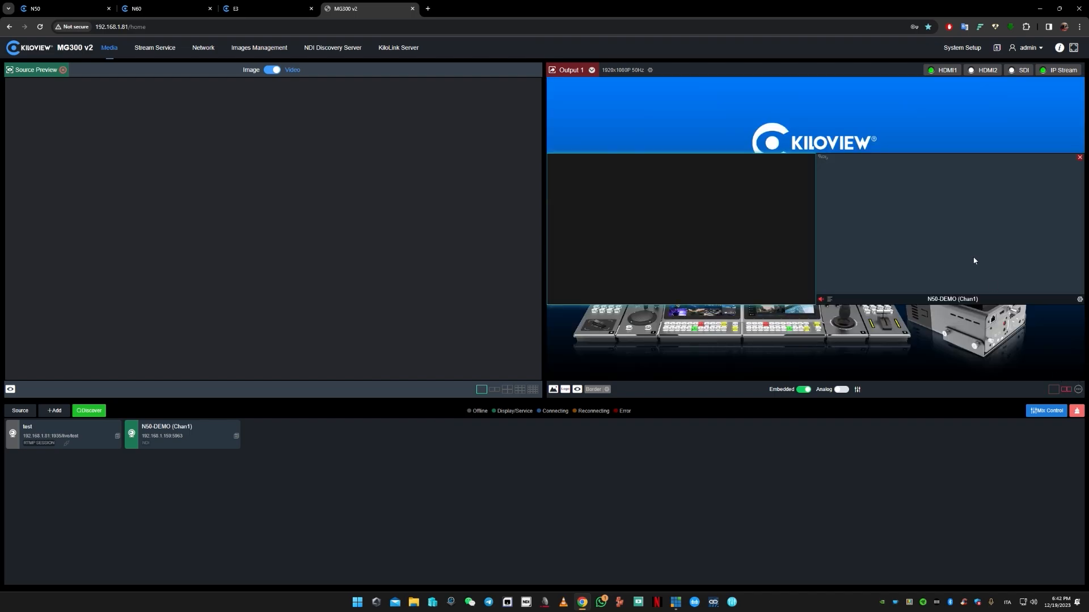
pyautogui.click(1080, 157)
pyautogui.click(1054, 390)
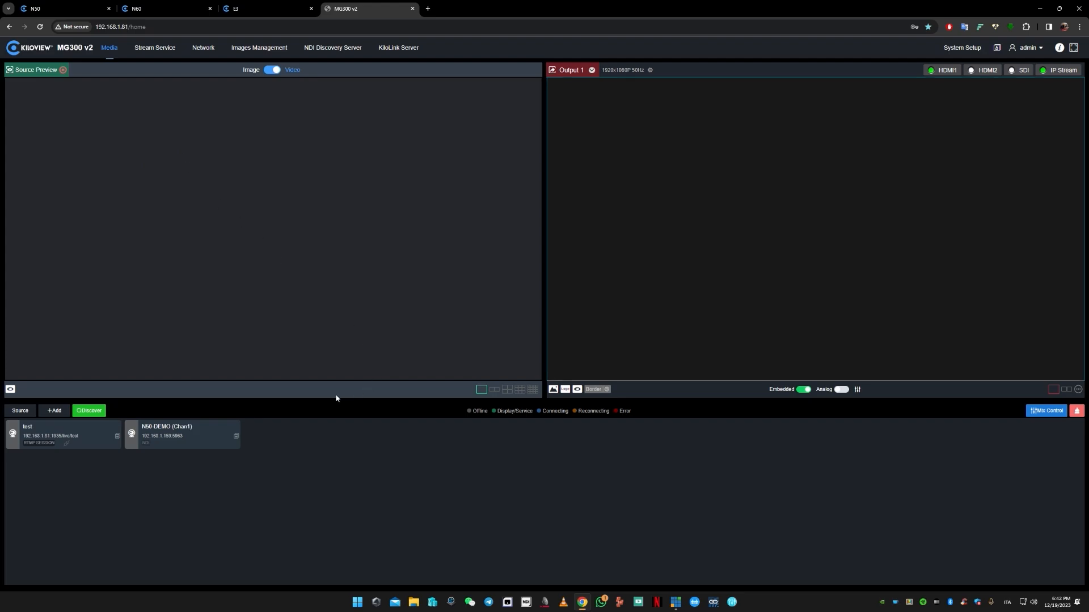
# - Review the SRT-TO-MG300 stream settings on the E3 encoder and turn that stream on
pyautogui.click(245, 10)
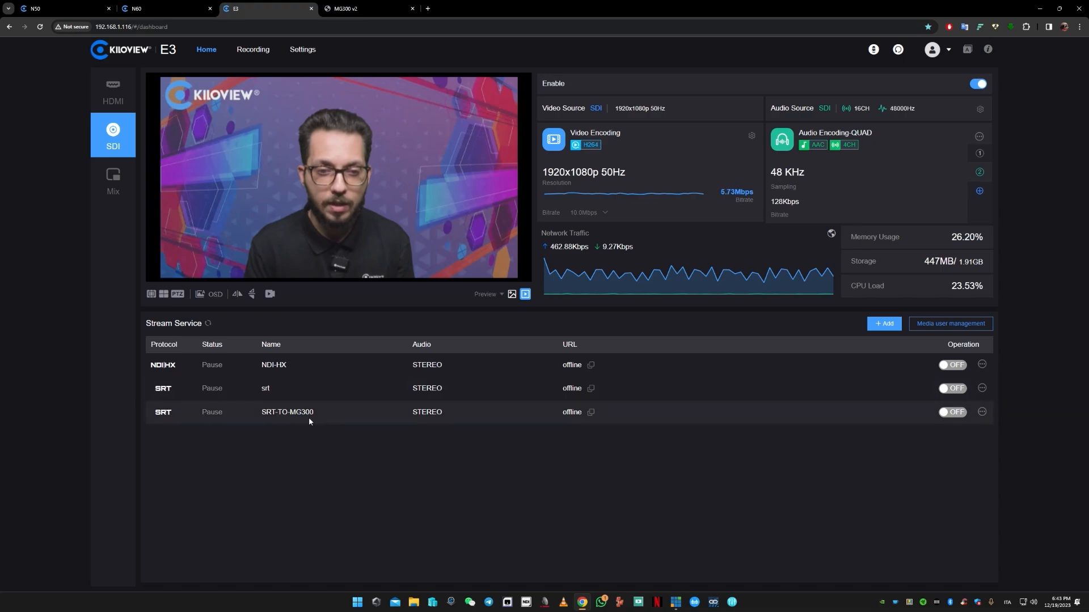
pyautogui.click(981, 412)
pyautogui.click(976, 434)
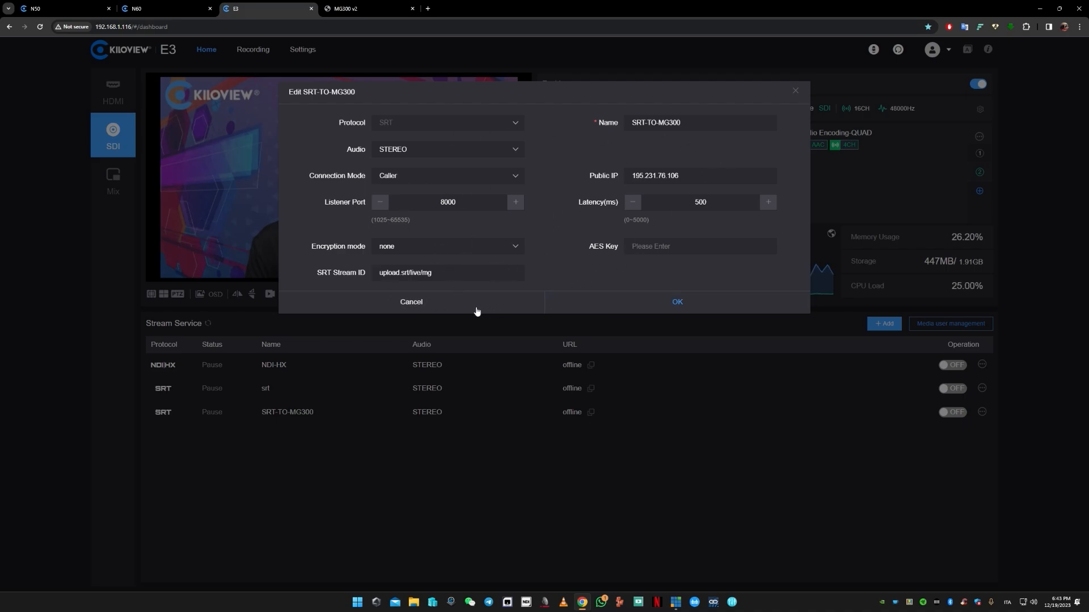
pyautogui.click(434, 304)
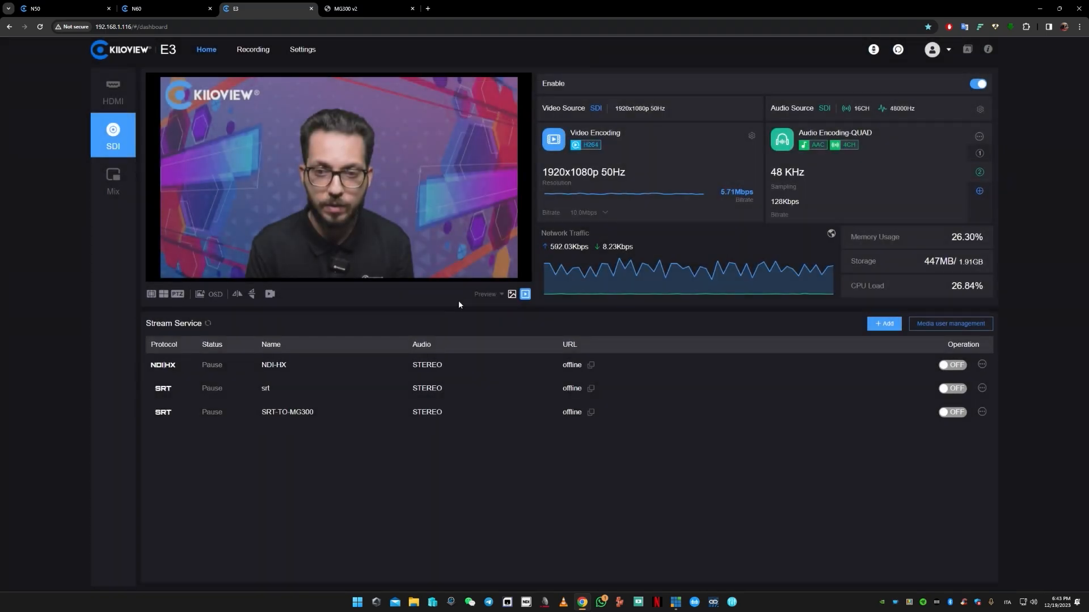
pyautogui.click(958, 413)
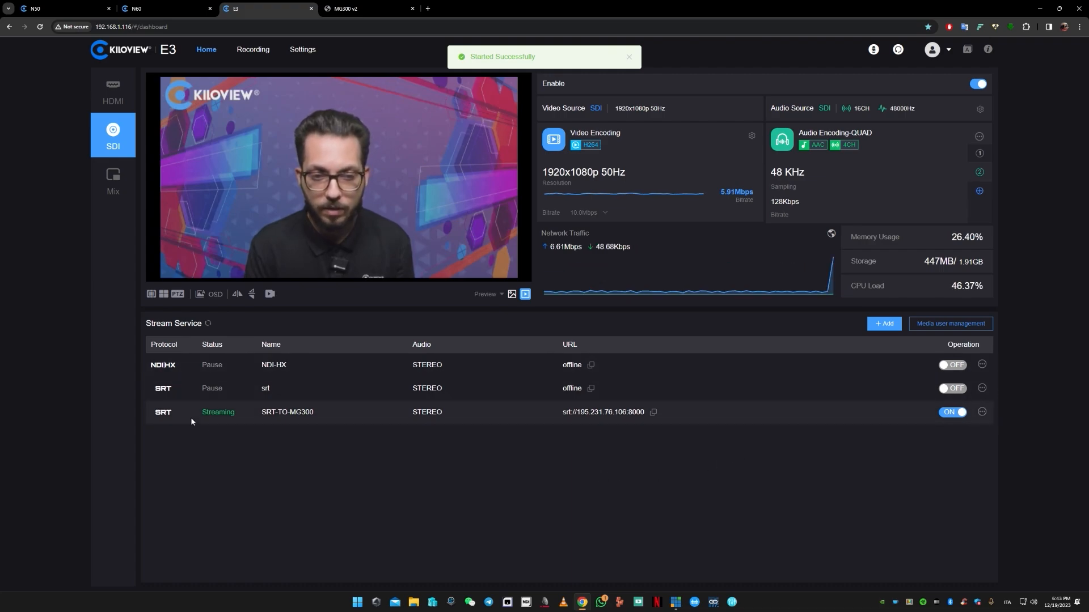
# - Define a new MG300 v2 SRT source named srt in Caller mode with public address 195.231.76.106, port 8000 and latency 500 ms
pyautogui.click(367, 7)
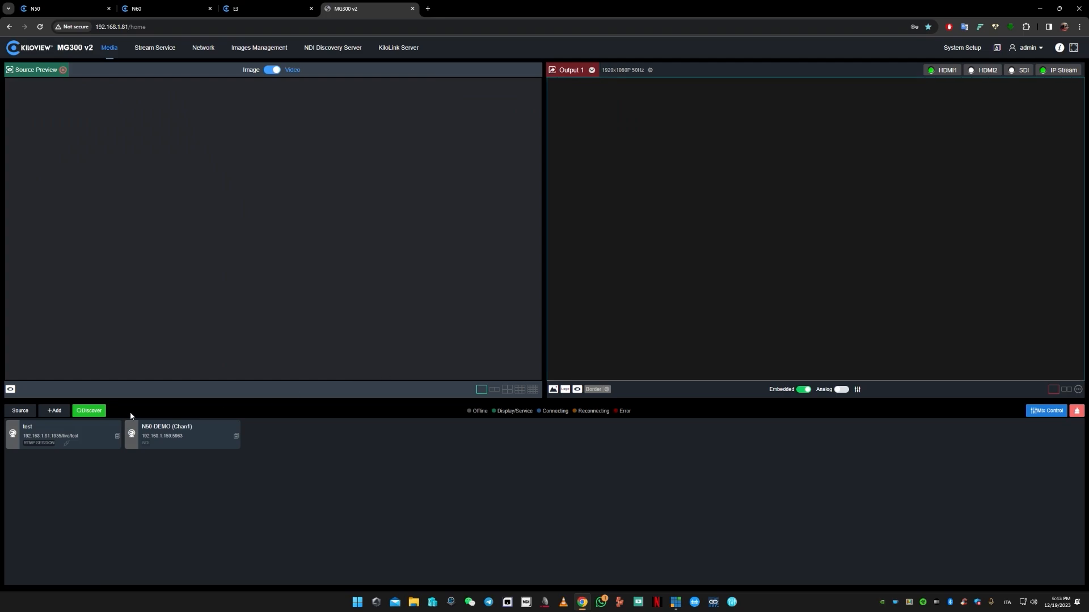
pyautogui.click(57, 411)
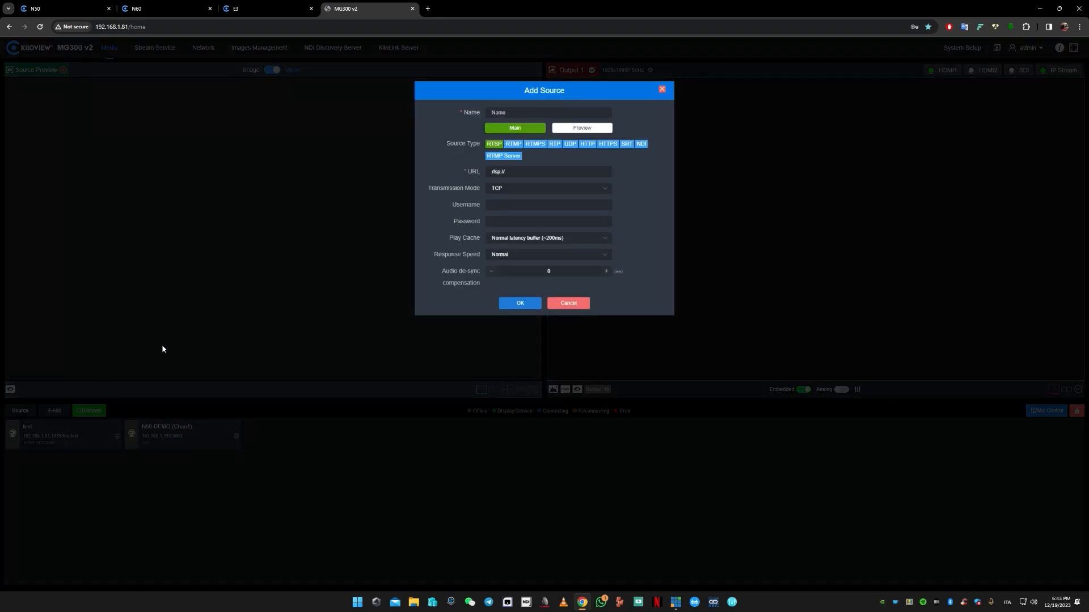
pyautogui.click(626, 144)
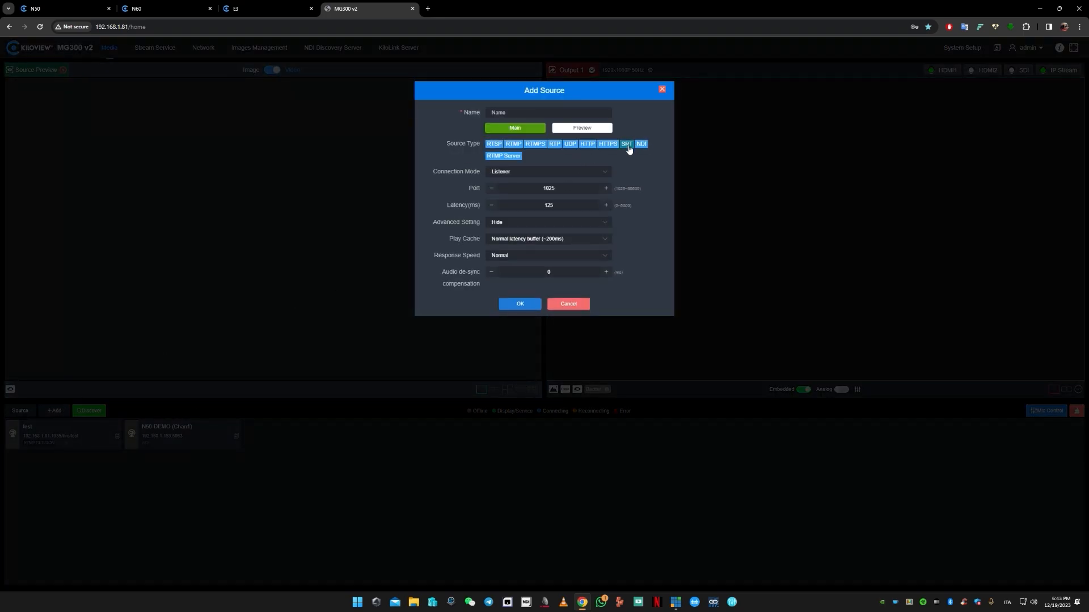
pyautogui.click(577, 171)
pyautogui.click(543, 207)
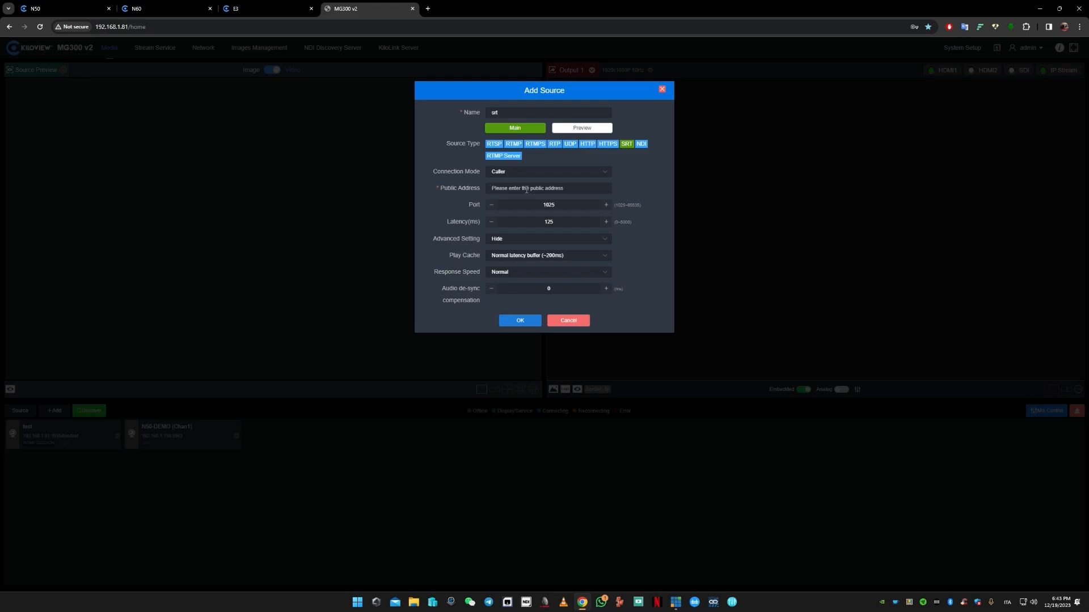
pyautogui.write('195.231.76.106')
# - Display the srt source's advanced settings, enter its SRT stream ID for playing the live stream, and save the source
pyautogui.click(524, 240)
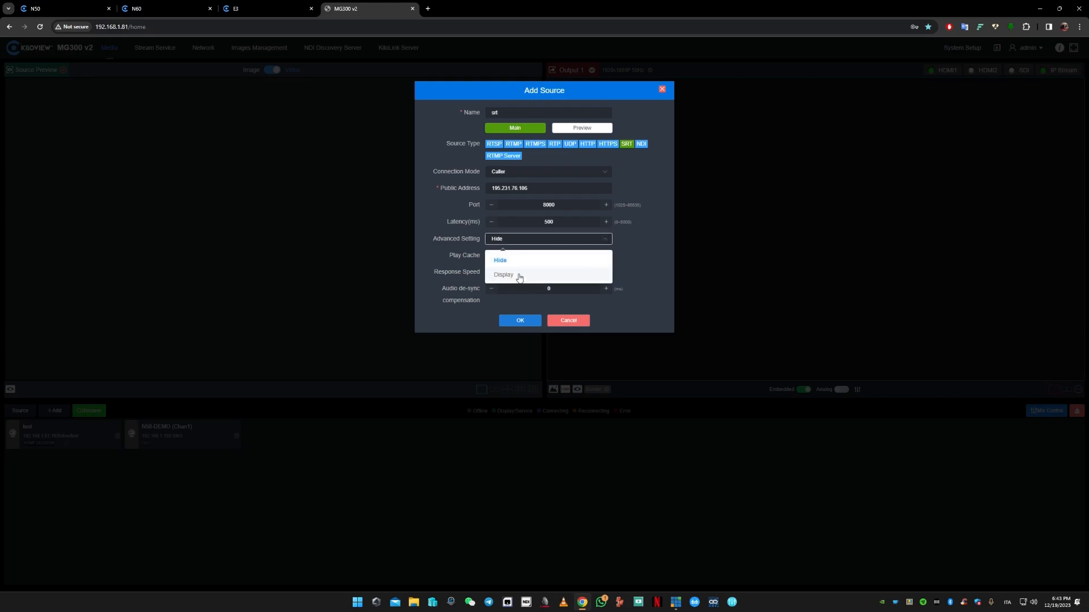
pyautogui.click(517, 275)
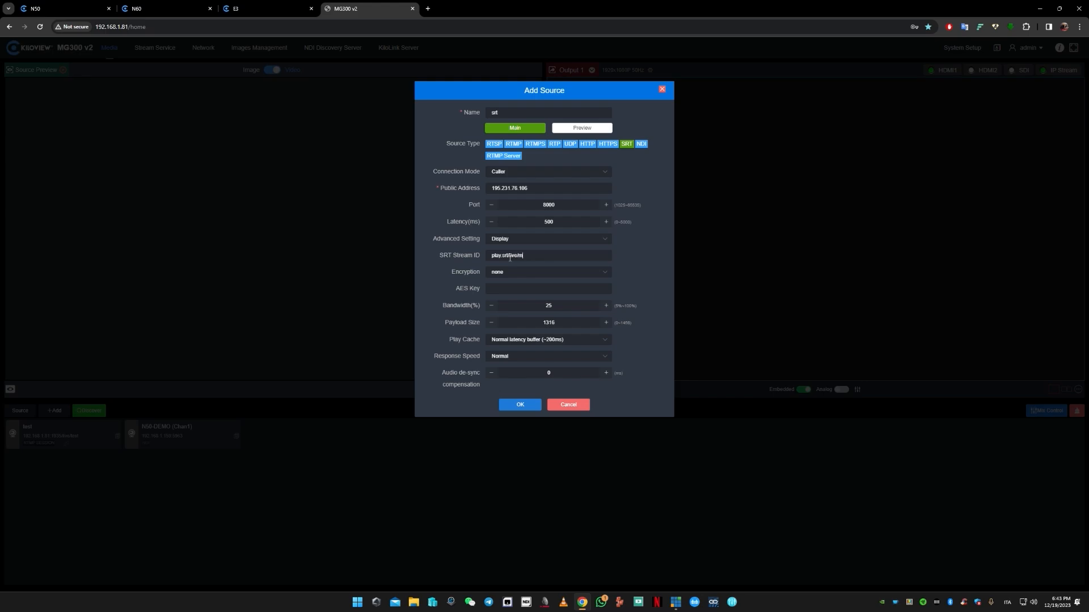
pyautogui.click(519, 405)
# - Place the srt source on Output 1, then compare it with the E3 preview and the MG-300 RE-ENTRY input in vMix
pyautogui.moveTo(341, 449)
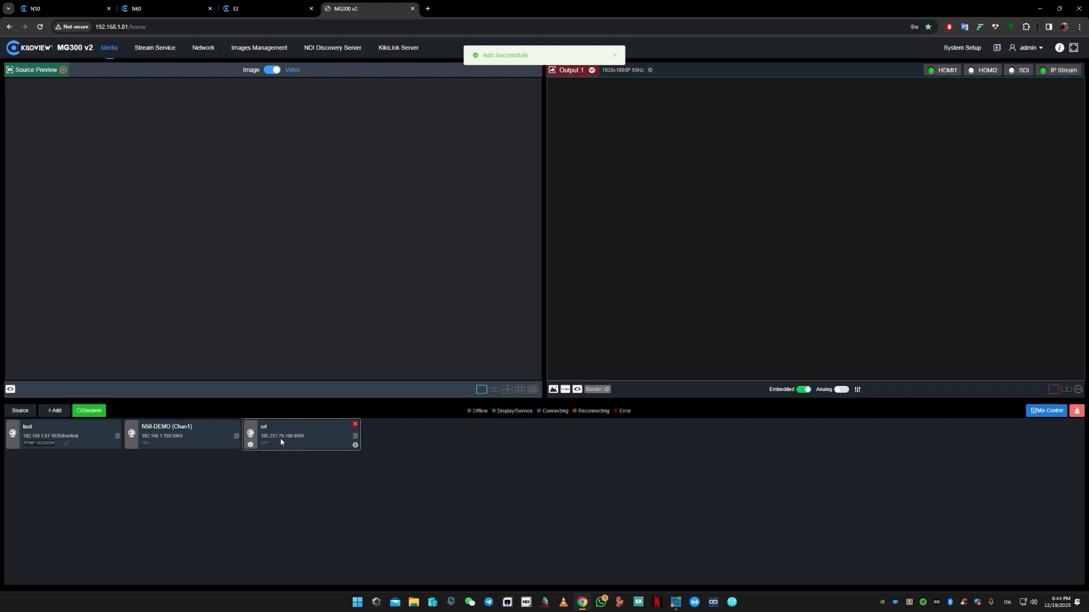
pyautogui.moveTo(280, 437); pyautogui.dragTo(816, 271)
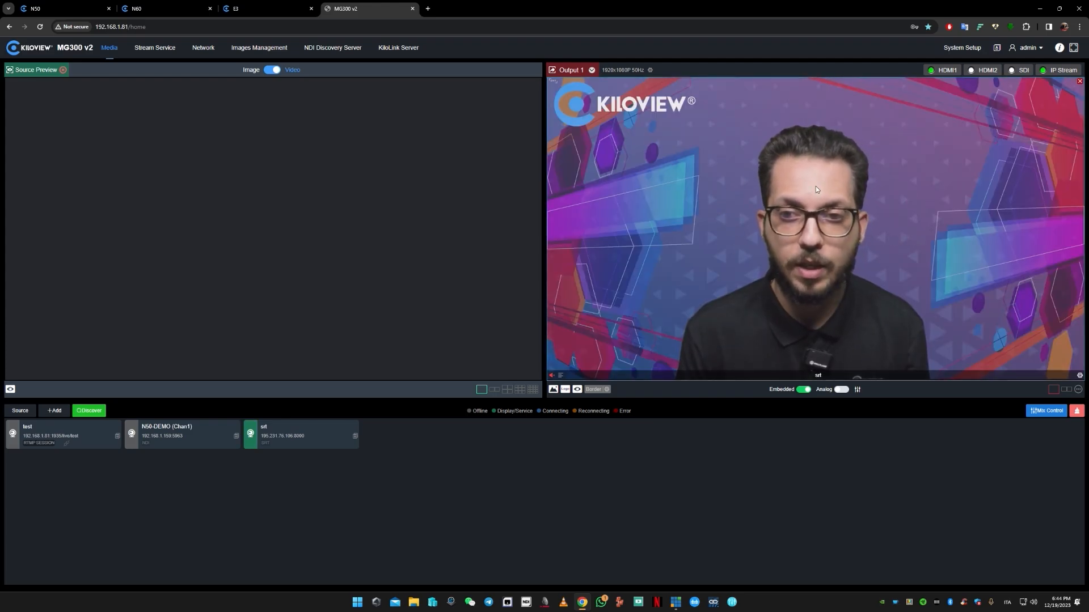
pyautogui.click(247, 9)
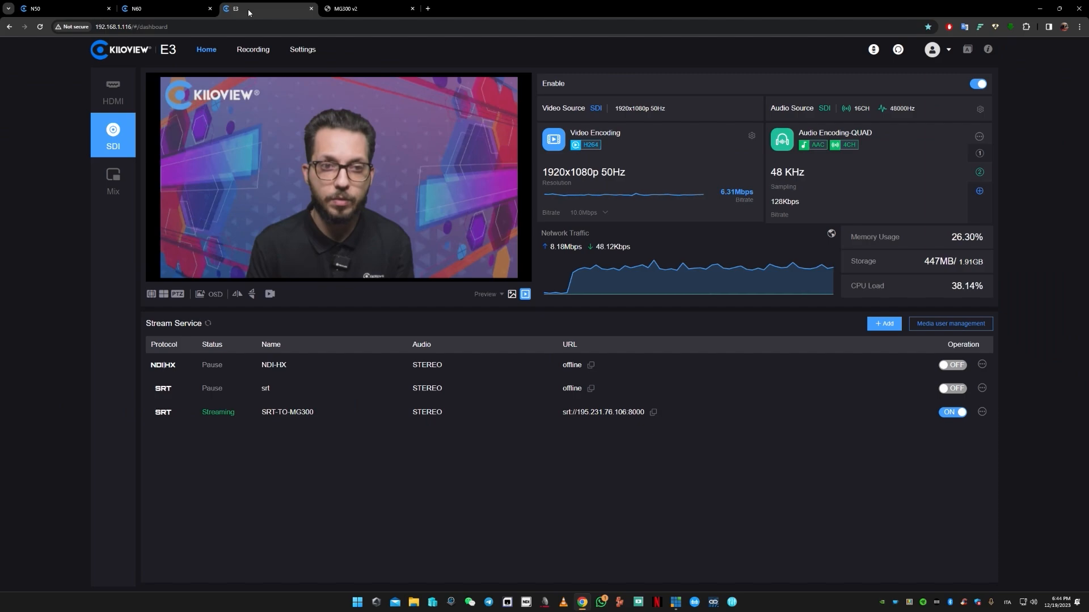
pyautogui.click(339, 9)
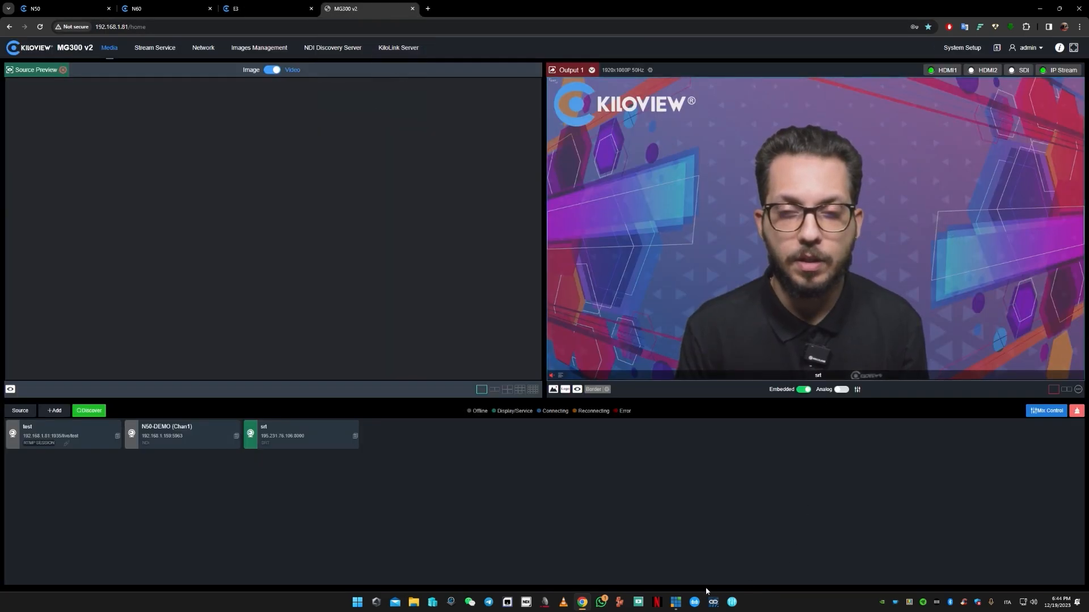
pyautogui.click(675, 603)
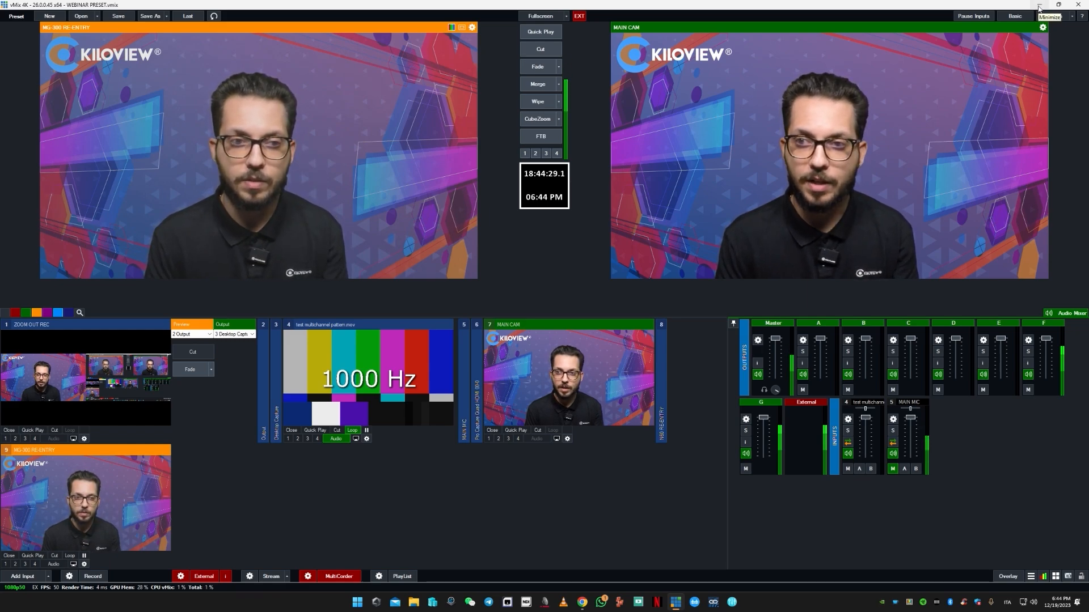
pyautogui.click(1039, 7)
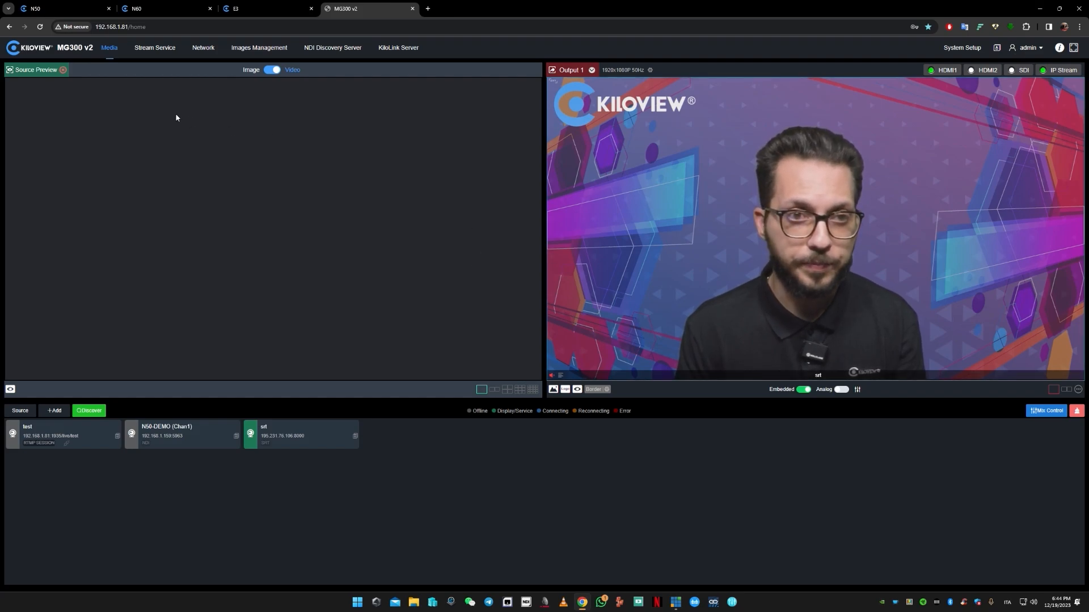
# - Add a stream publishing point named transcode and assign the srt main stream as its source
pyautogui.click(154, 50)
pyautogui.click(155, 81)
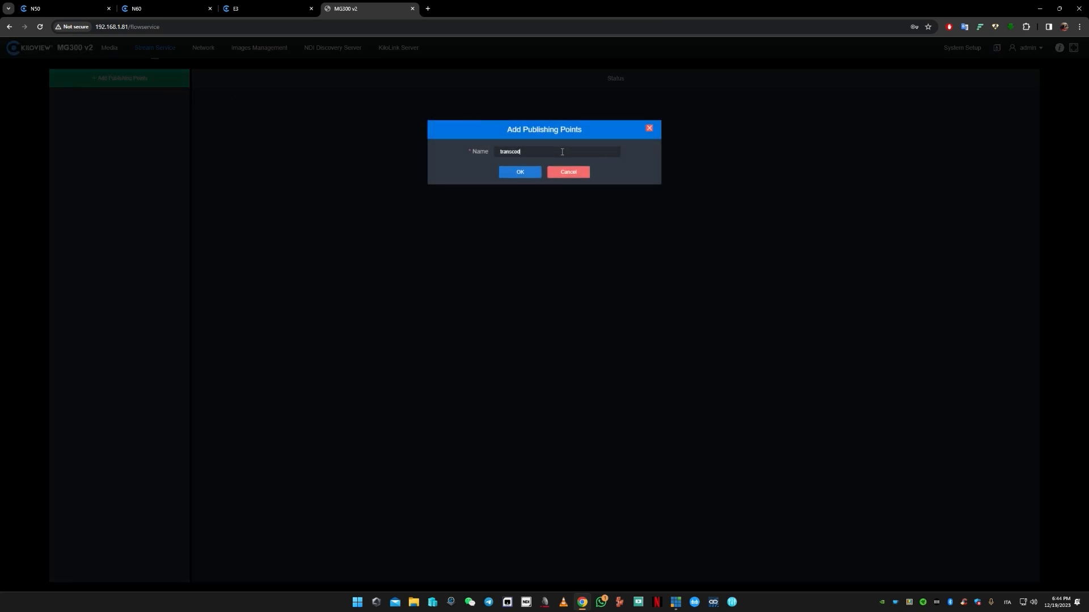
pyautogui.write('transcode')
pyautogui.click(521, 173)
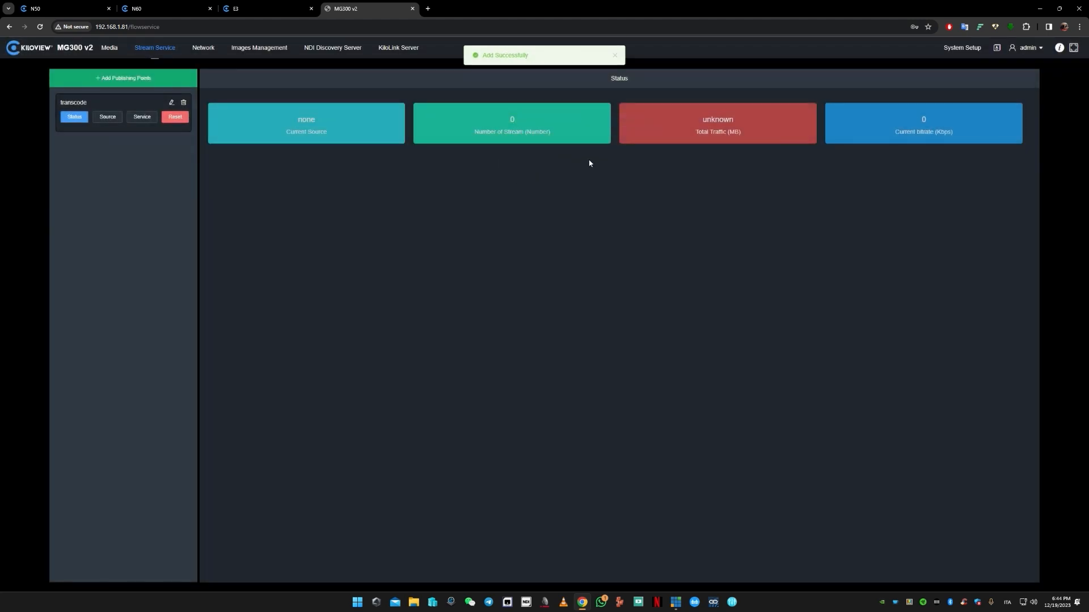
pyautogui.click(105, 122)
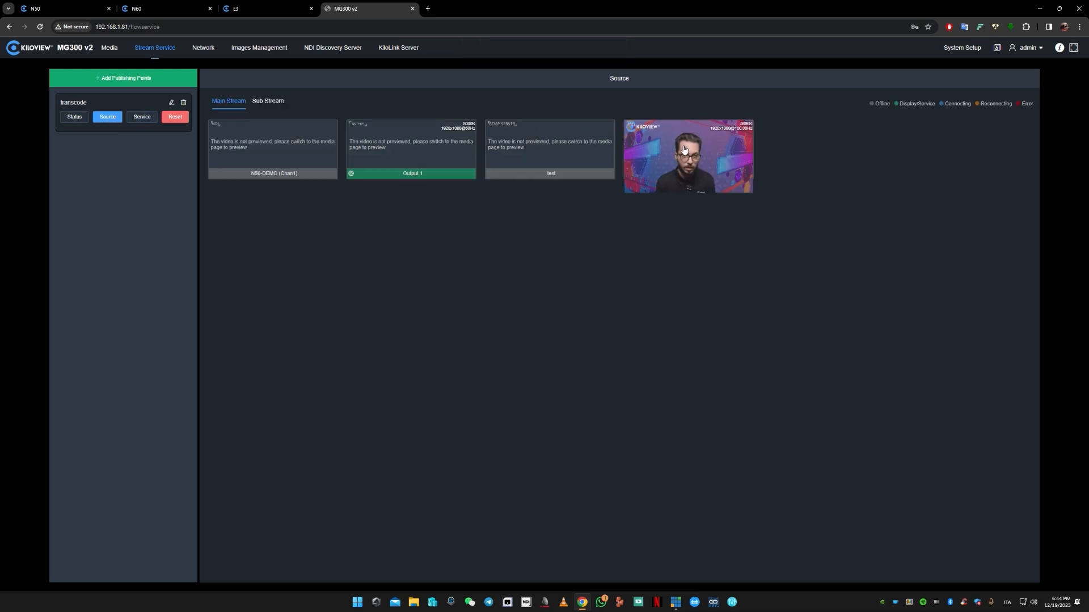
pyautogui.click(685, 150)
# - Add an NDI-HX stream service named srt to the transcode publishing point, using the channel name transcode_channel
pyautogui.click(141, 117)
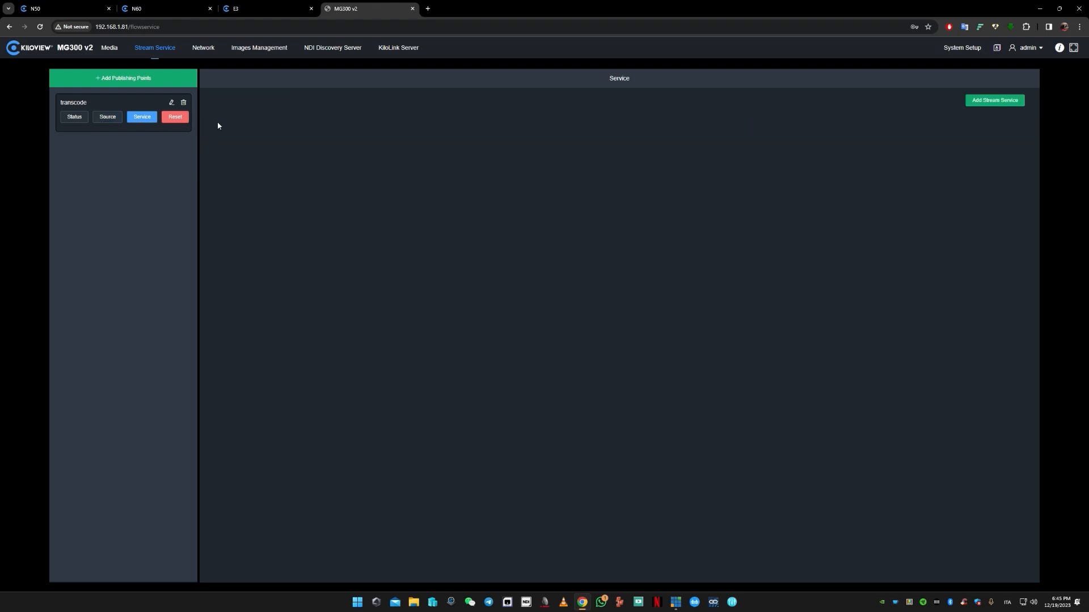
pyautogui.click(990, 101)
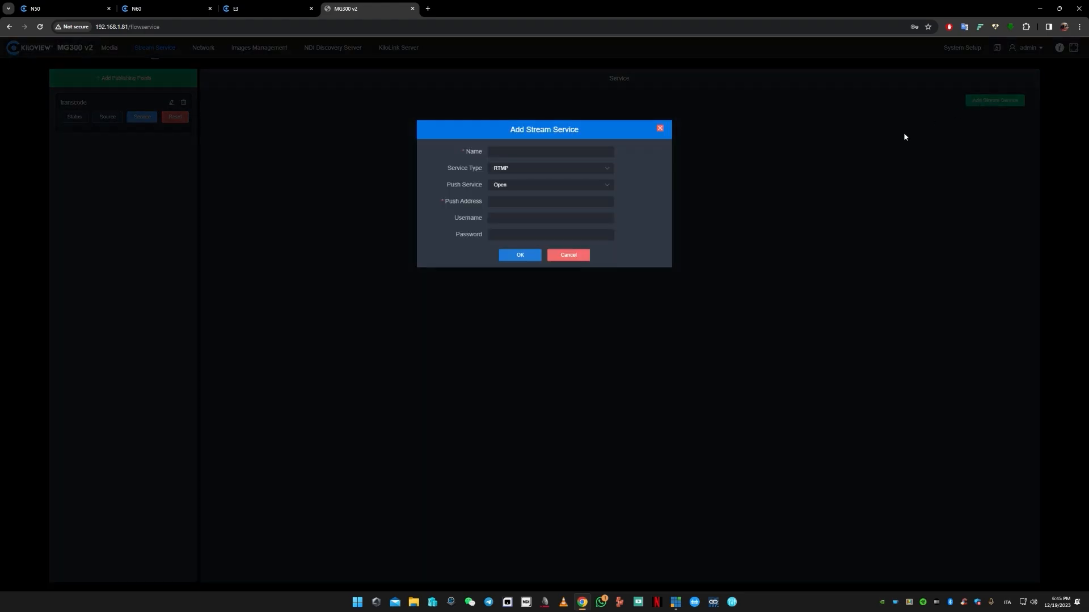
pyautogui.click(530, 170)
pyautogui.click(533, 272)
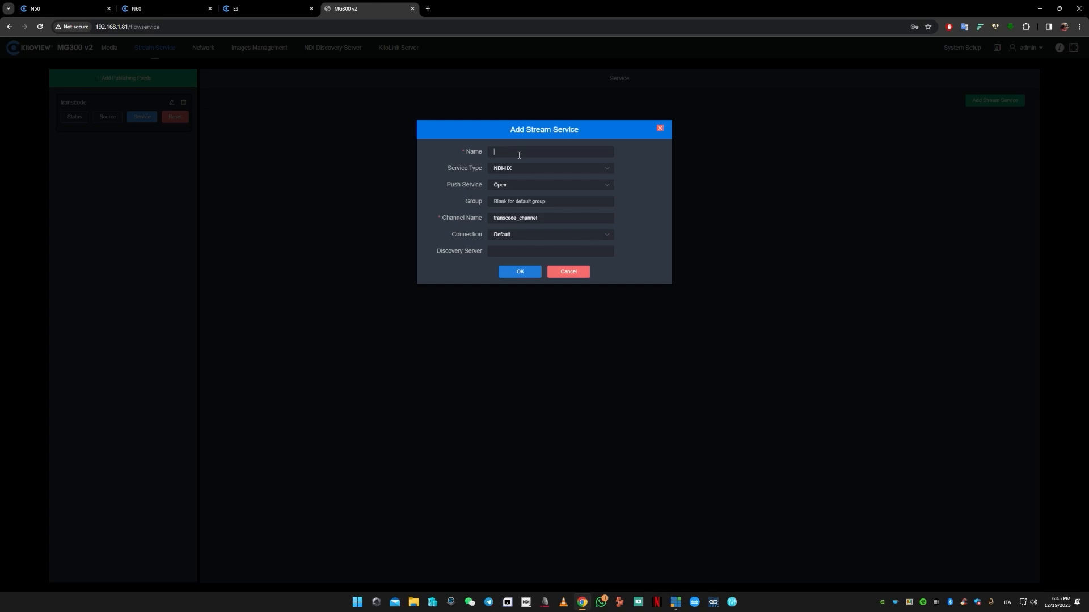
pyautogui.click(520, 272)
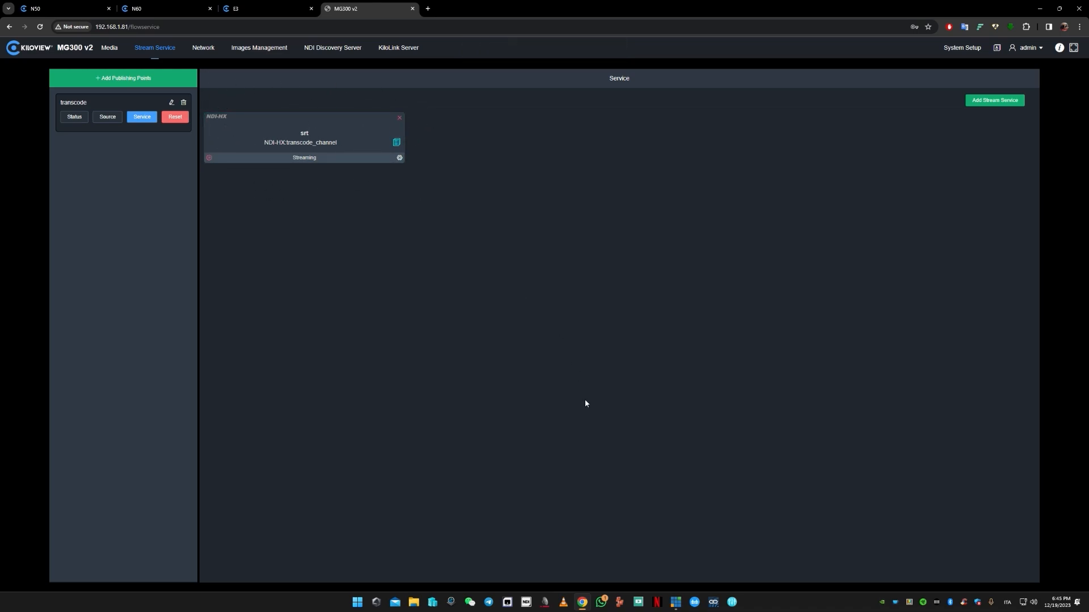
# - Open NDI Studio Monitor, view the transcode_channel source from MG300V2-MESSINA, and put the NDI windows away
pyautogui.click(525, 601)
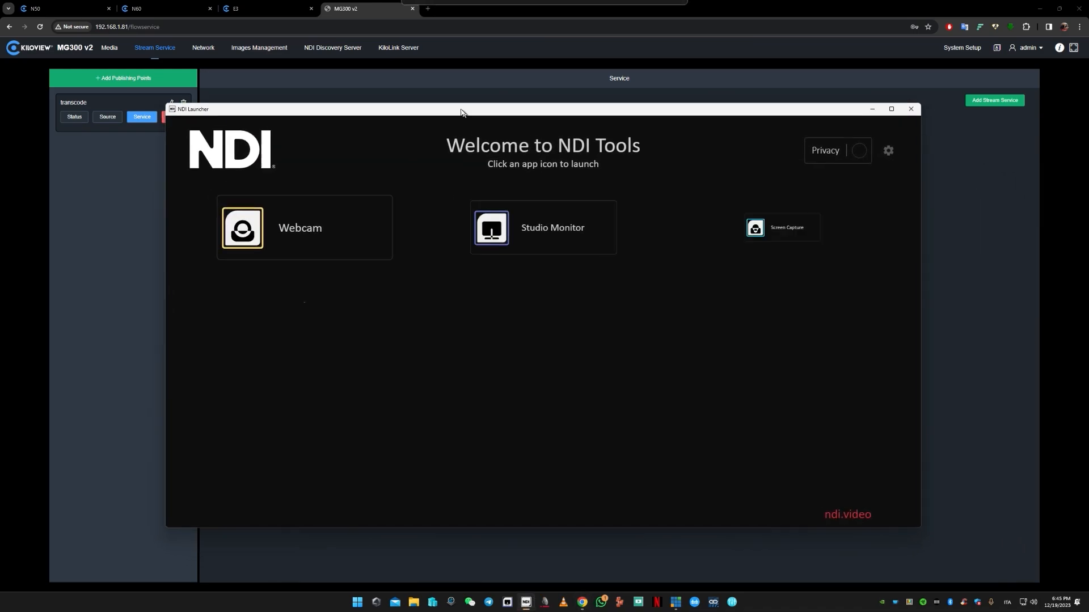
pyautogui.moveTo(498, 184)
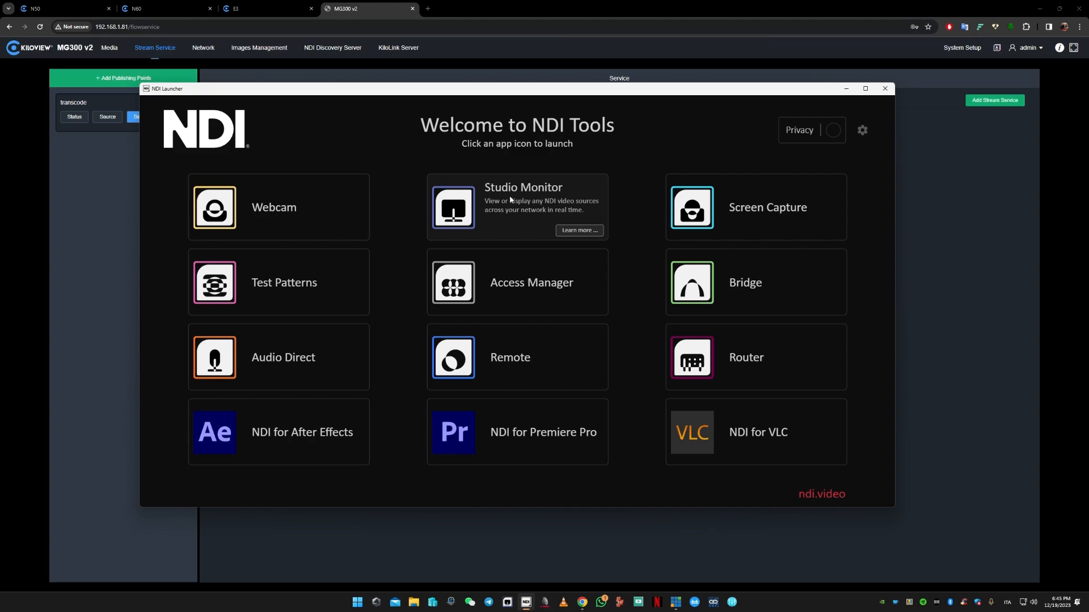
pyautogui.click(471, 203)
pyautogui.rightClick(596, 163)
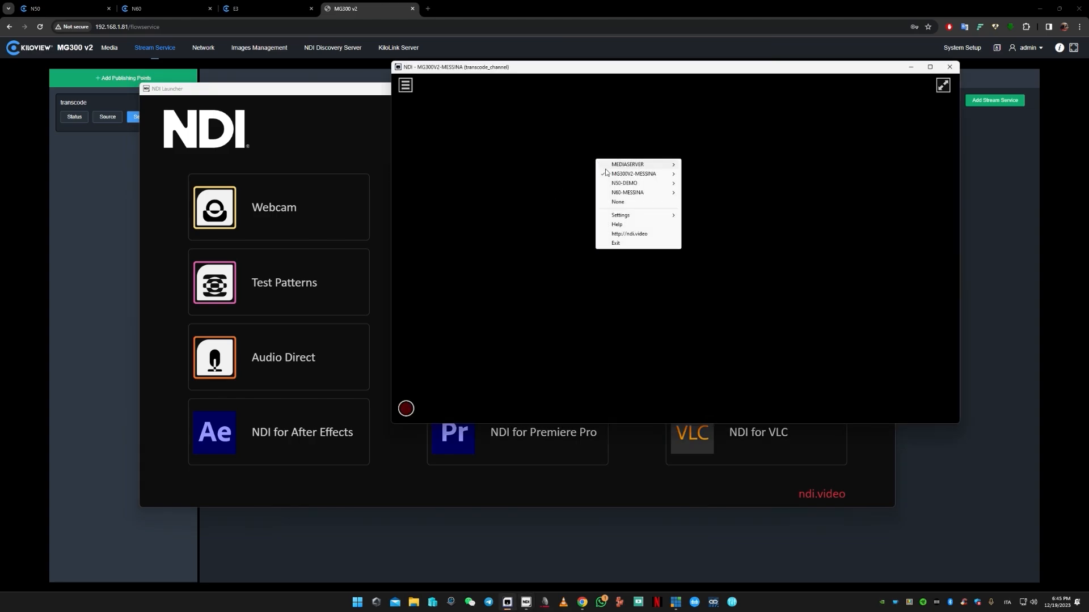
pyautogui.moveTo(627, 175)
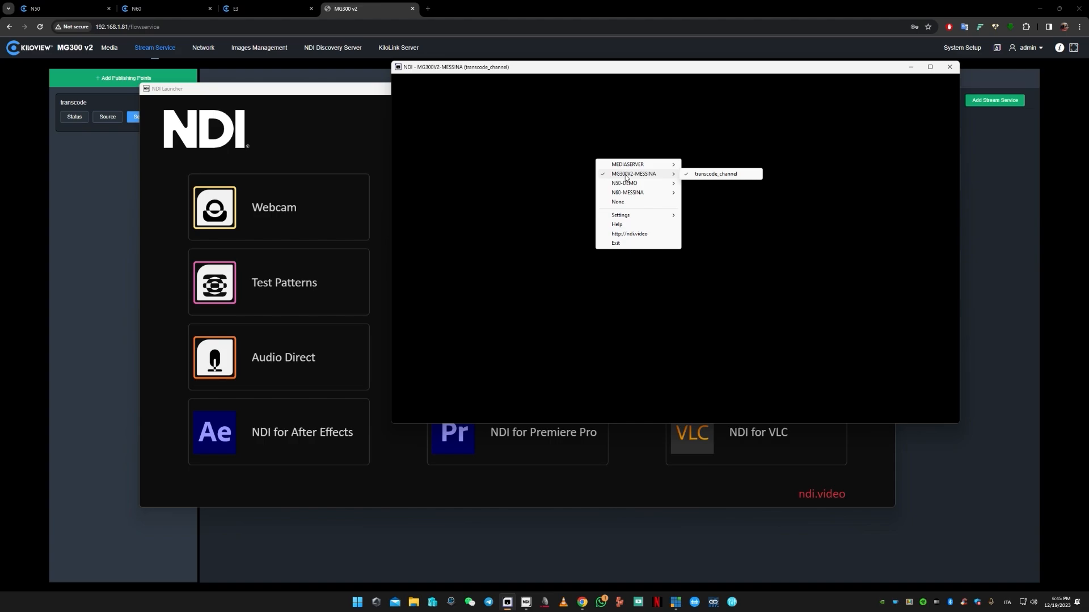
pyautogui.click(708, 174)
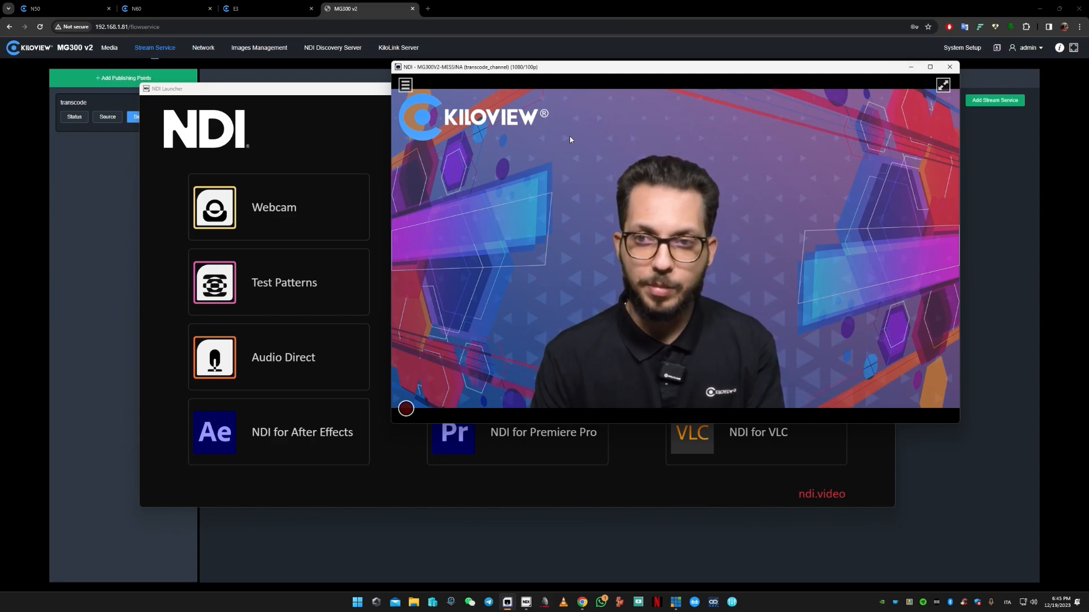
pyautogui.click(920, 68)
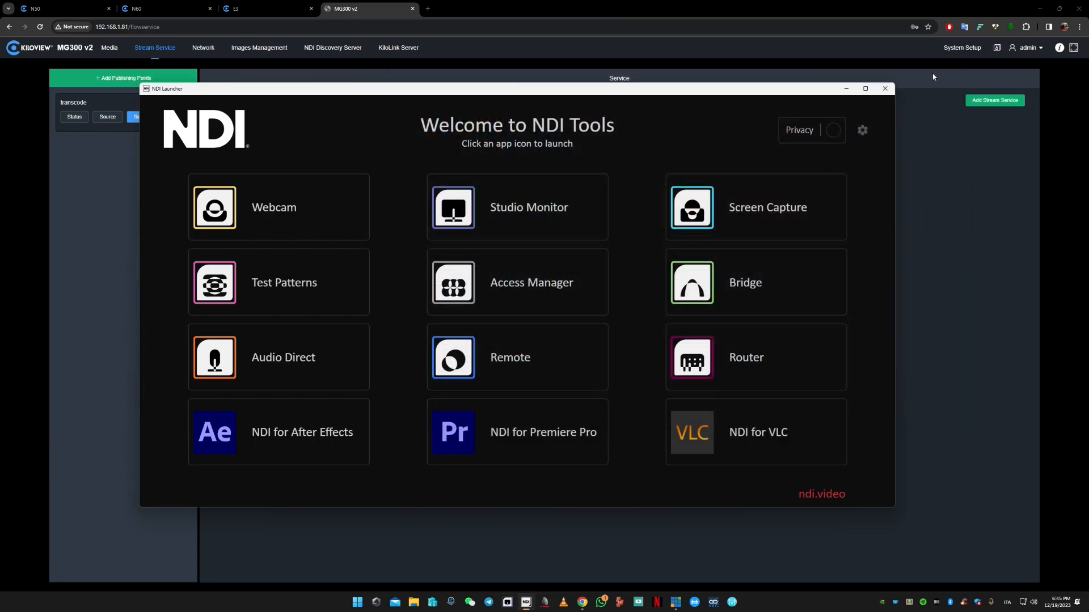
pyautogui.click(885, 88)
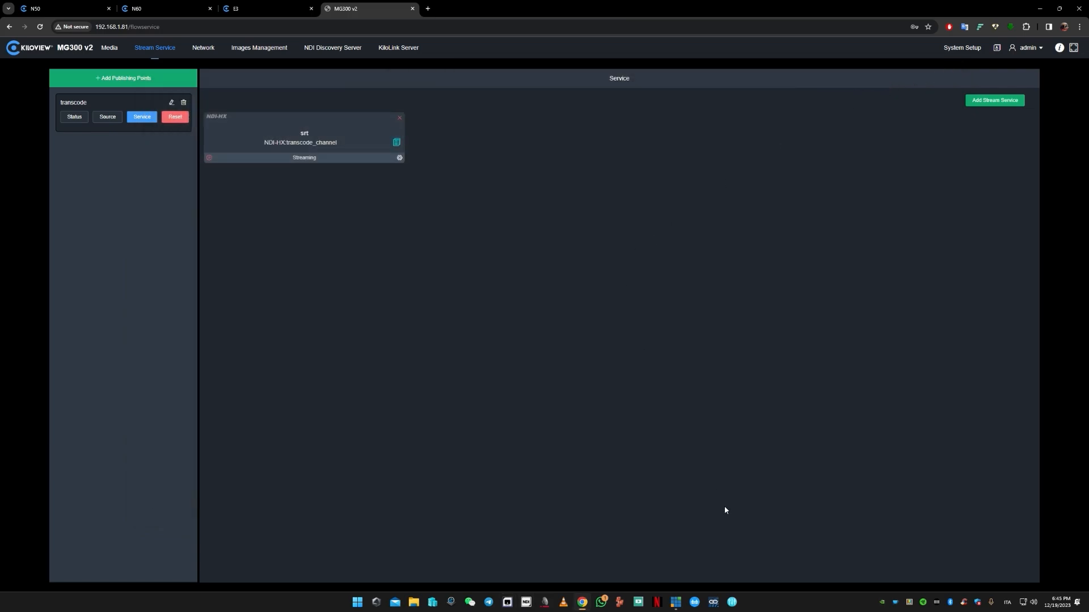
# - Switch to vMix, add the MG300V2-MESSINA transcode_channel as an NDI input, and remove that input after checking it
pyautogui.click(674, 606)
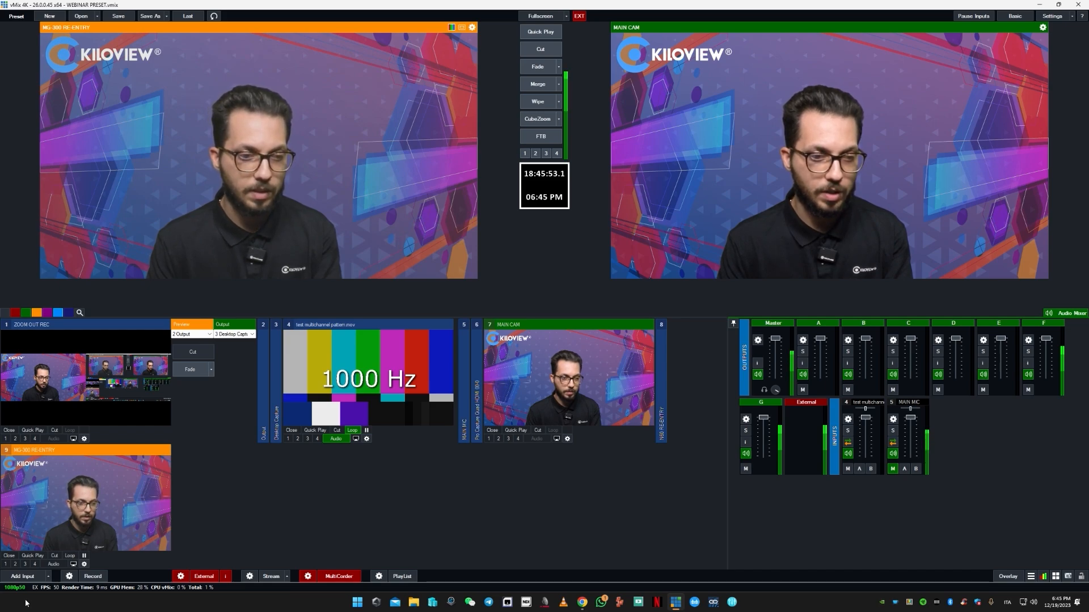
pyautogui.click(37, 580)
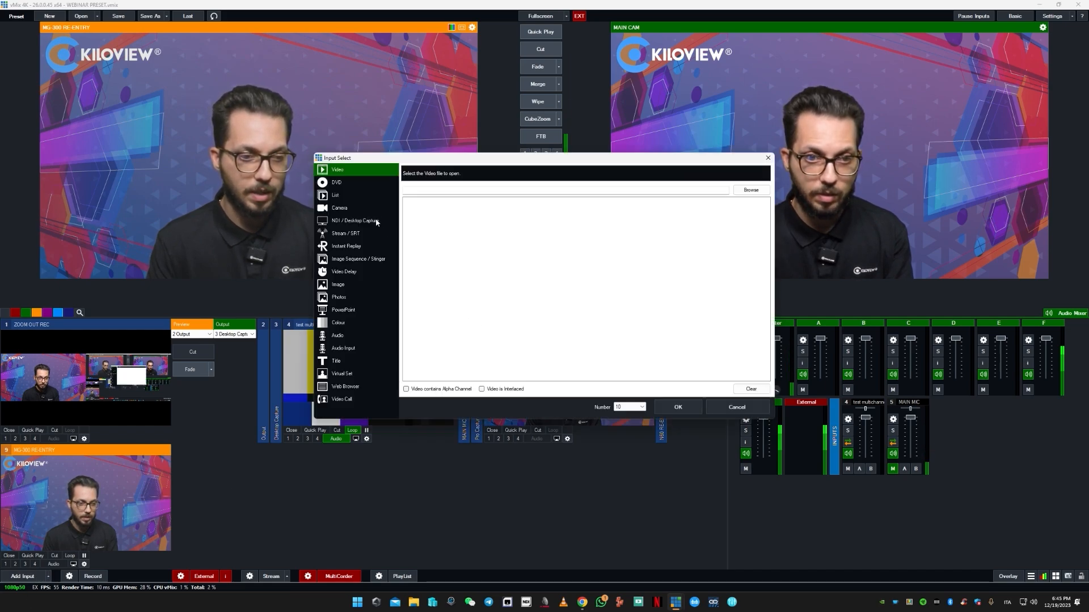
pyautogui.click(377, 221)
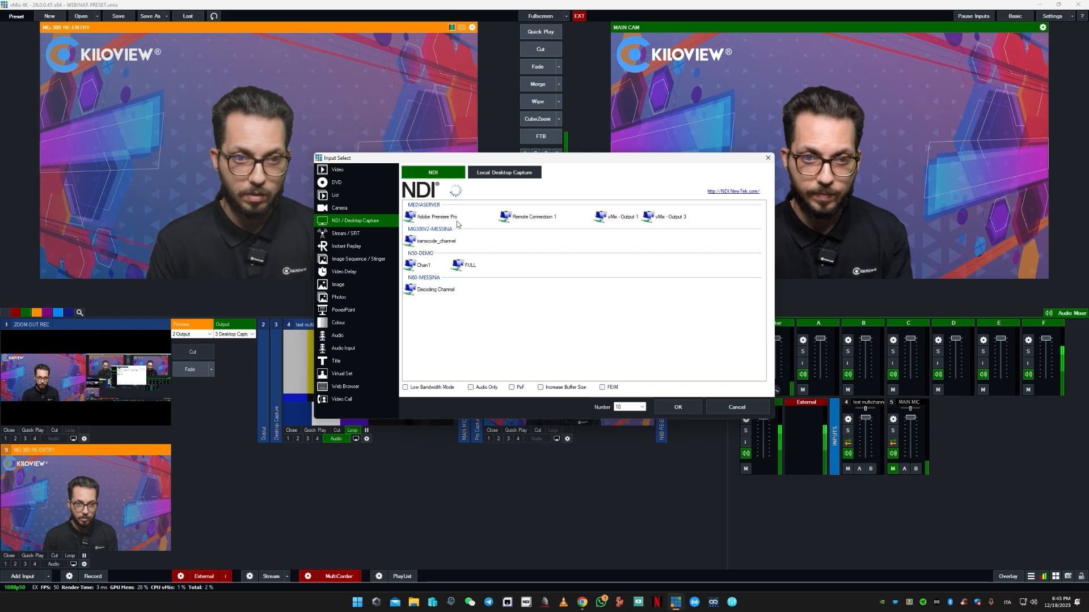
pyautogui.click(441, 243)
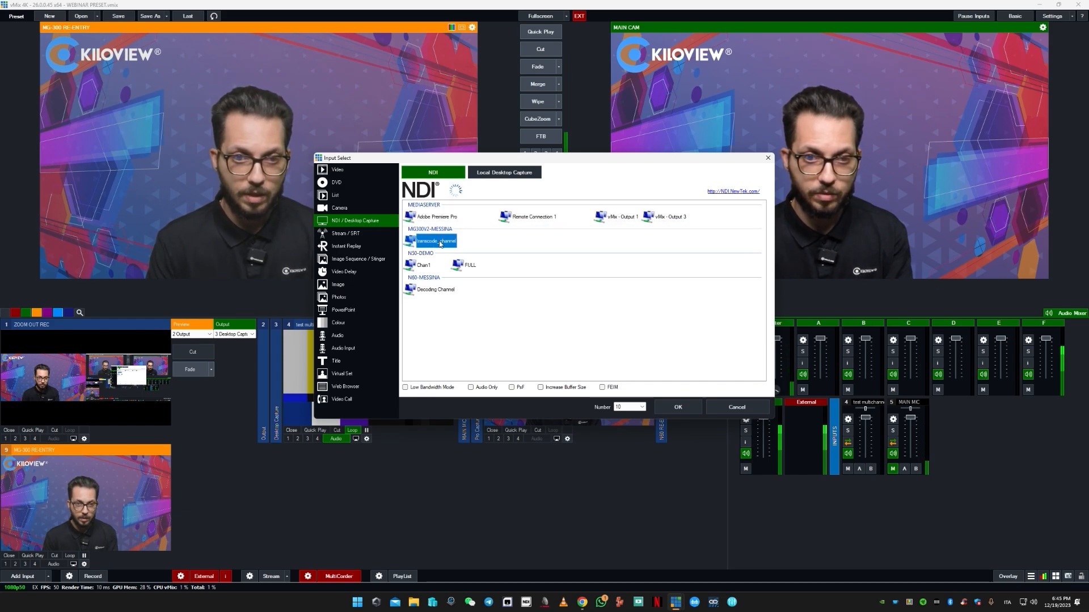
pyautogui.click(678, 408)
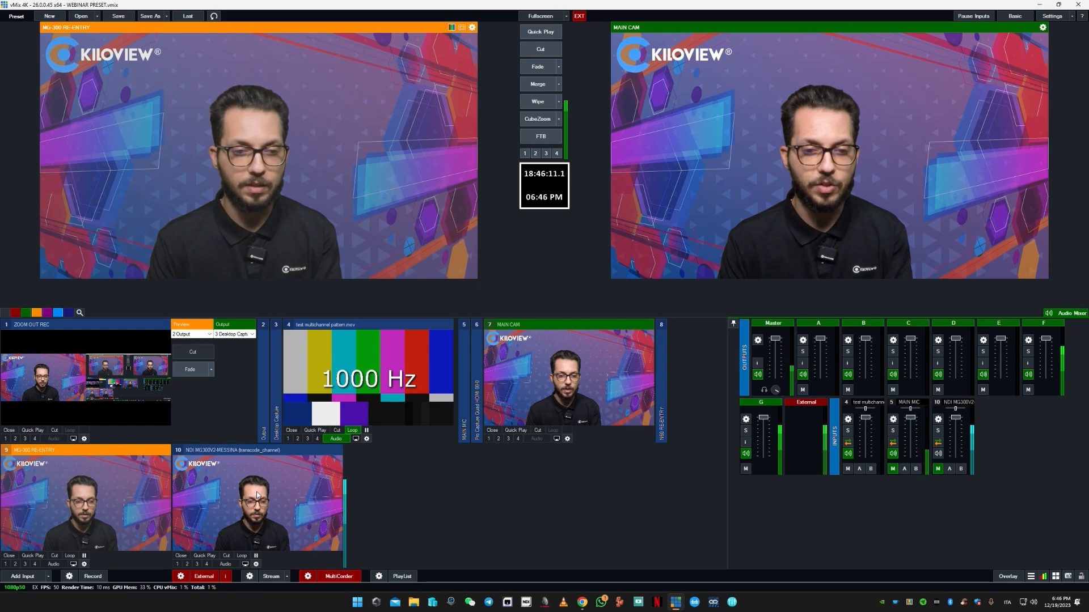
pyautogui.click(182, 556)
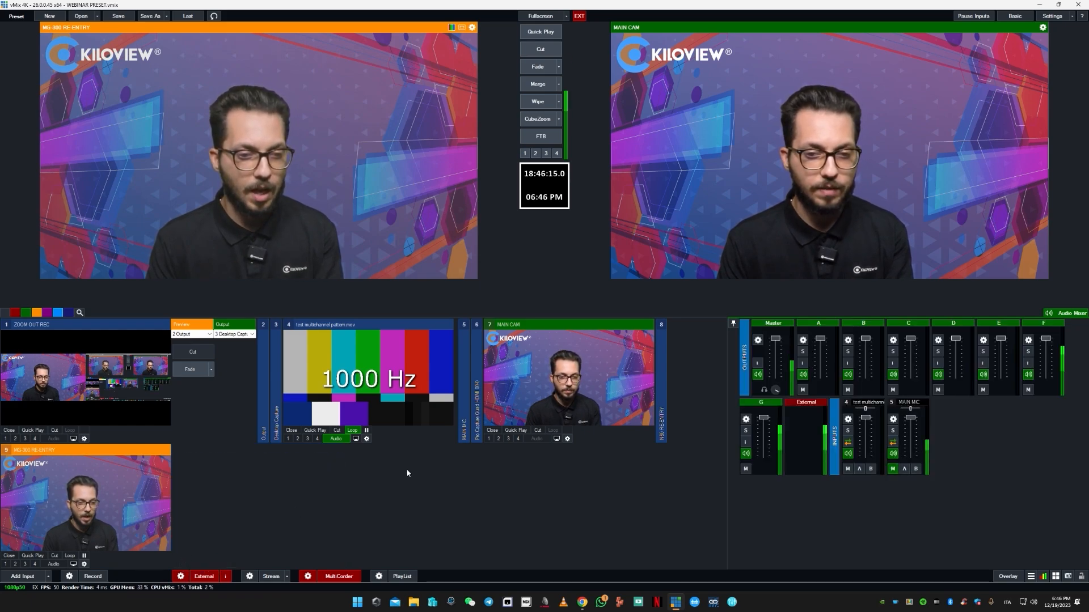
# - Back on the MG300 v2 page in Chrome, delete the srt NDI-HX service and the transcode publishing point, and return to the media page
pyautogui.click(583, 603)
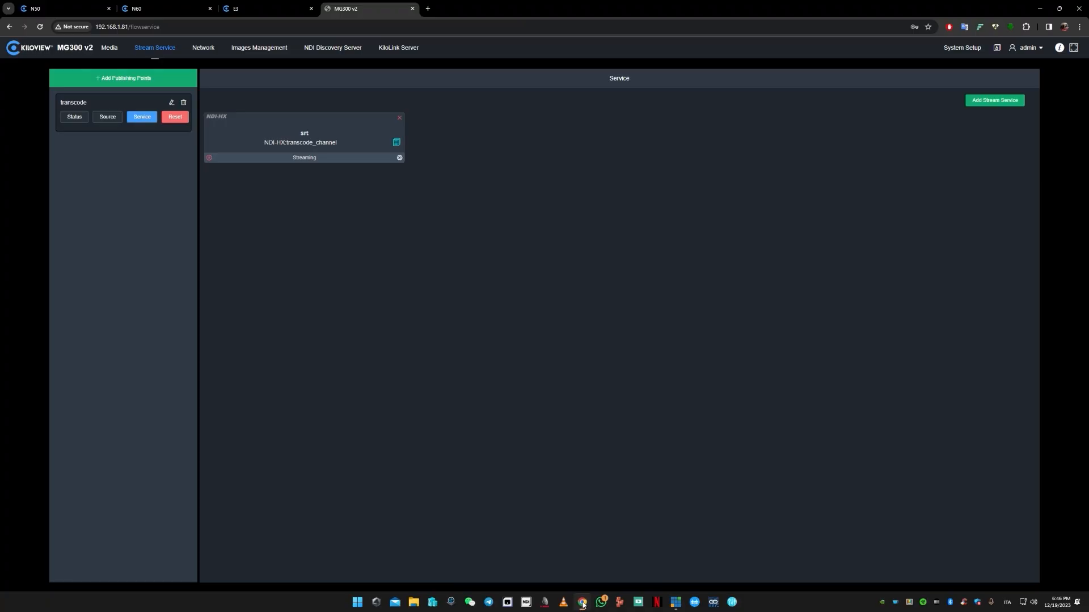
pyautogui.click(400, 121)
pyautogui.click(623, 332)
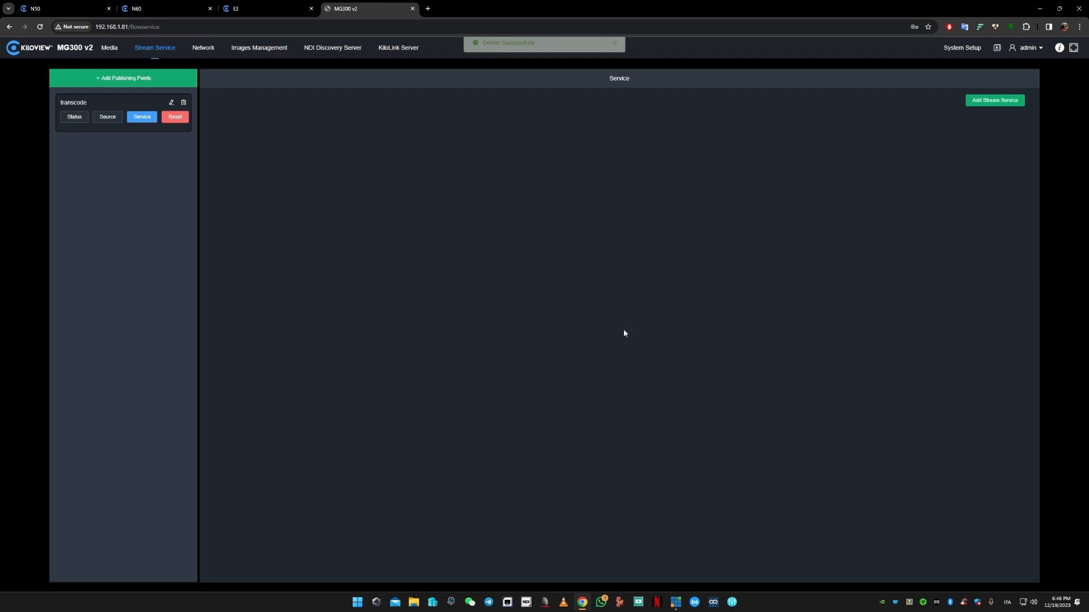
pyautogui.click(183, 102)
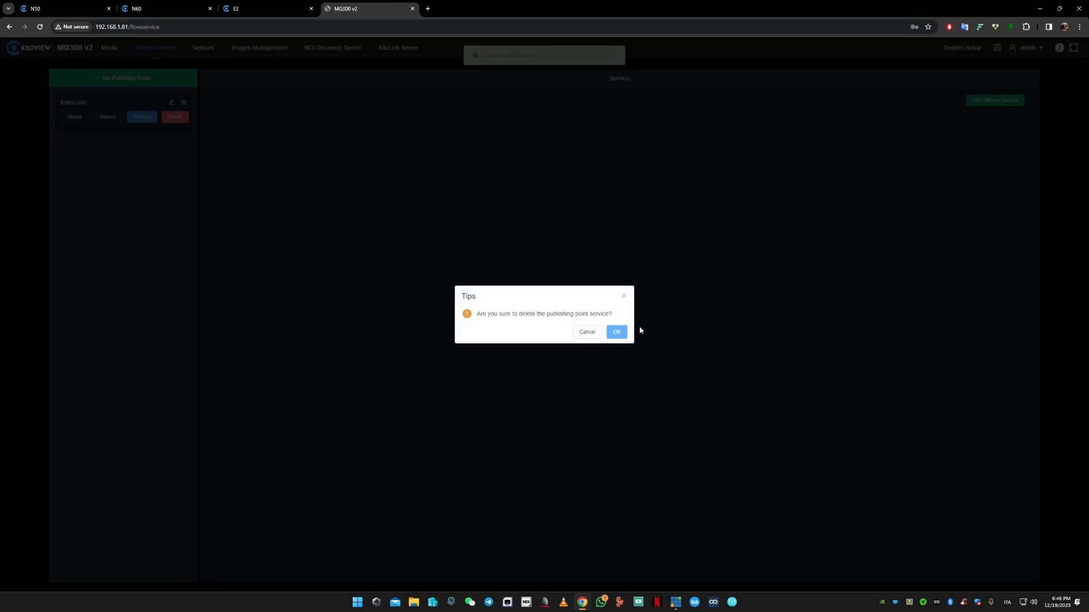
pyautogui.click(617, 332)
pyautogui.click(110, 47)
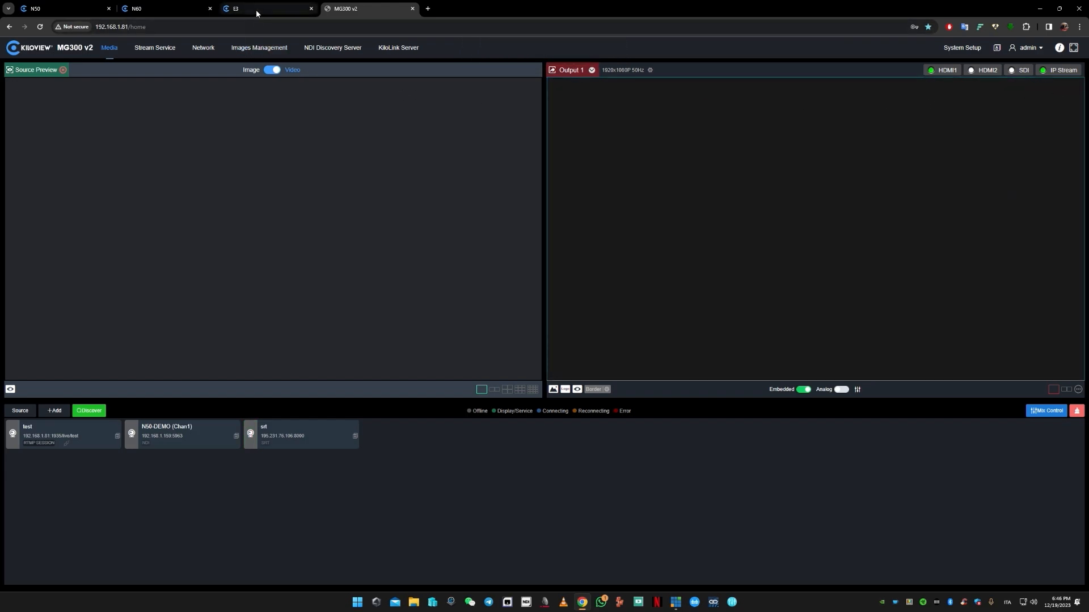
# - On the E3 encoder page, stop the SRT-TO-MG300 stream service
pyautogui.moveTo(257, 10)
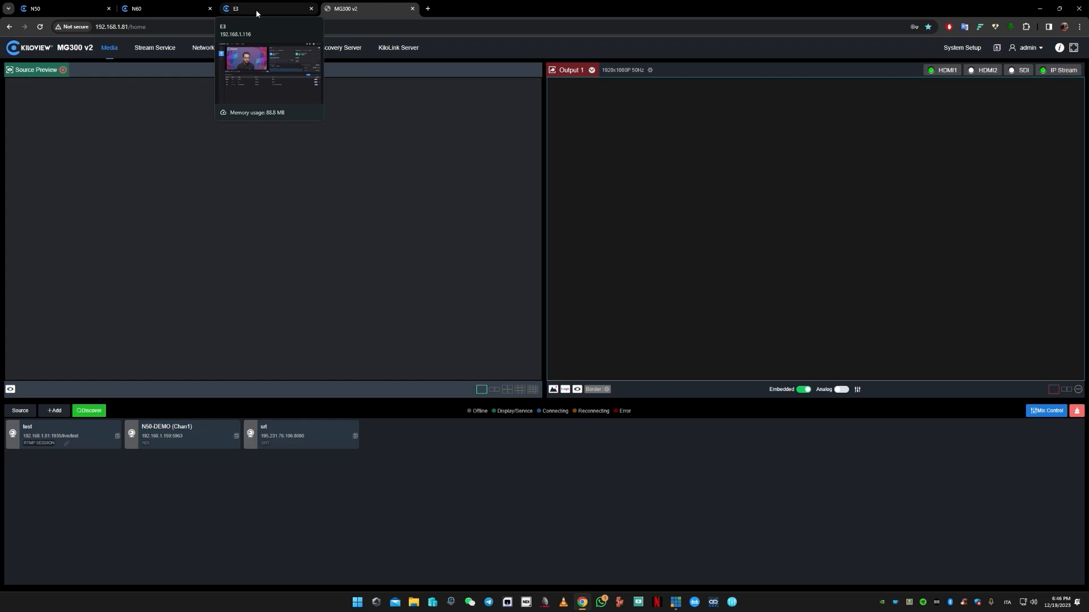
pyautogui.click(256, 10)
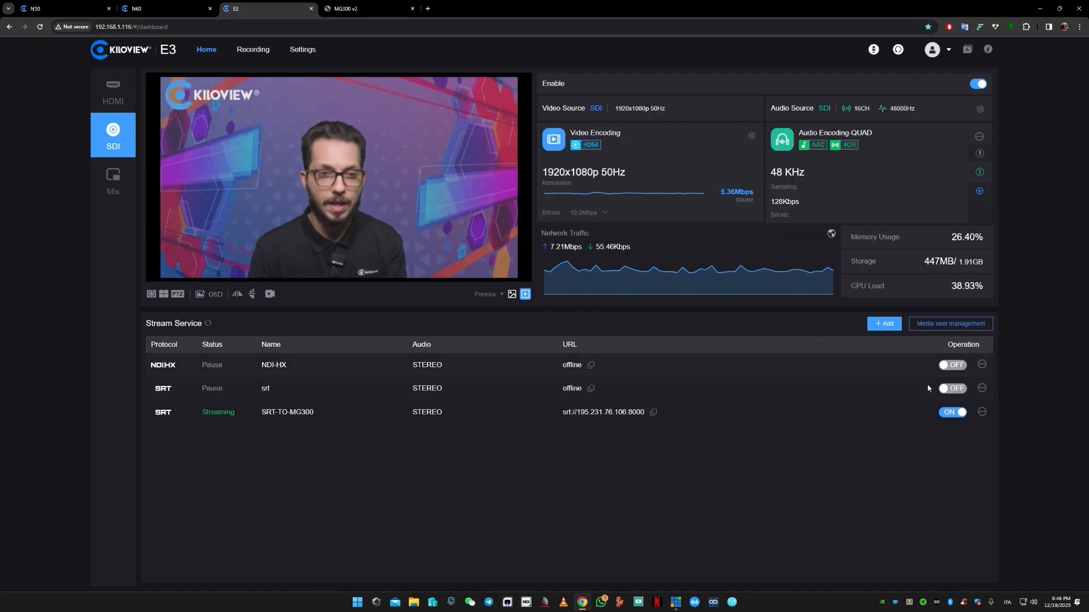
pyautogui.click(952, 412)
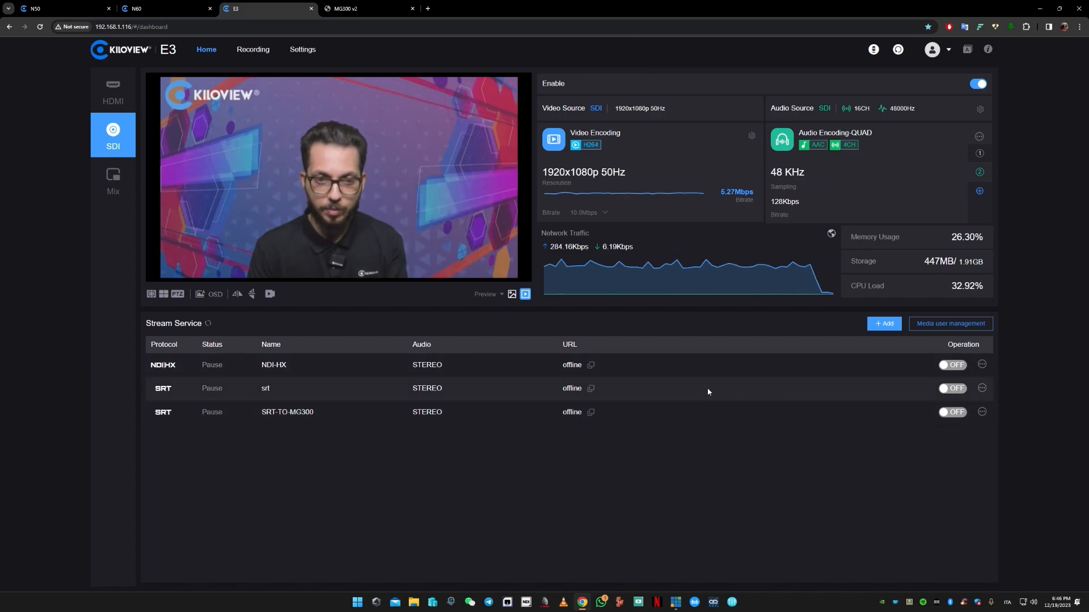
# - Review the settings of the E3's srt stream service, including its connection mode and SRT stream ID, without changing them
pyautogui.click(982, 388)
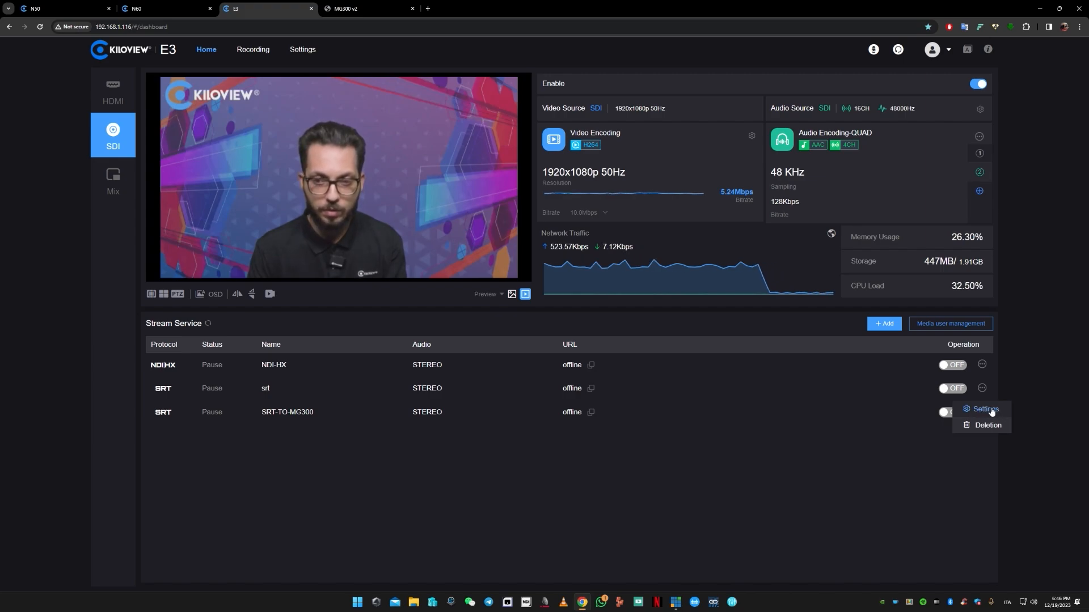
pyautogui.click(990, 410)
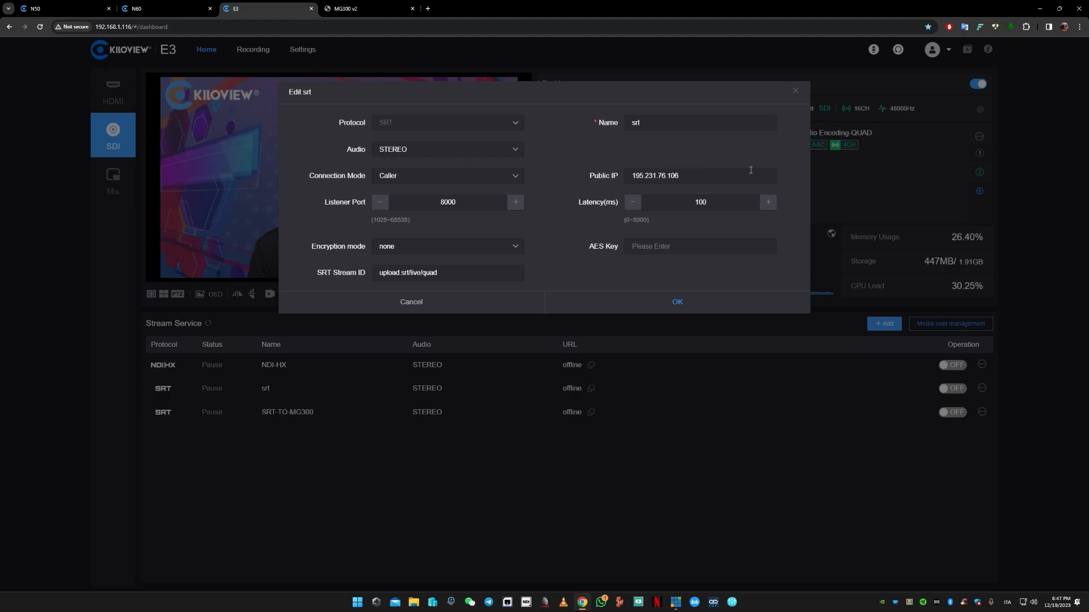
pyautogui.click(795, 93)
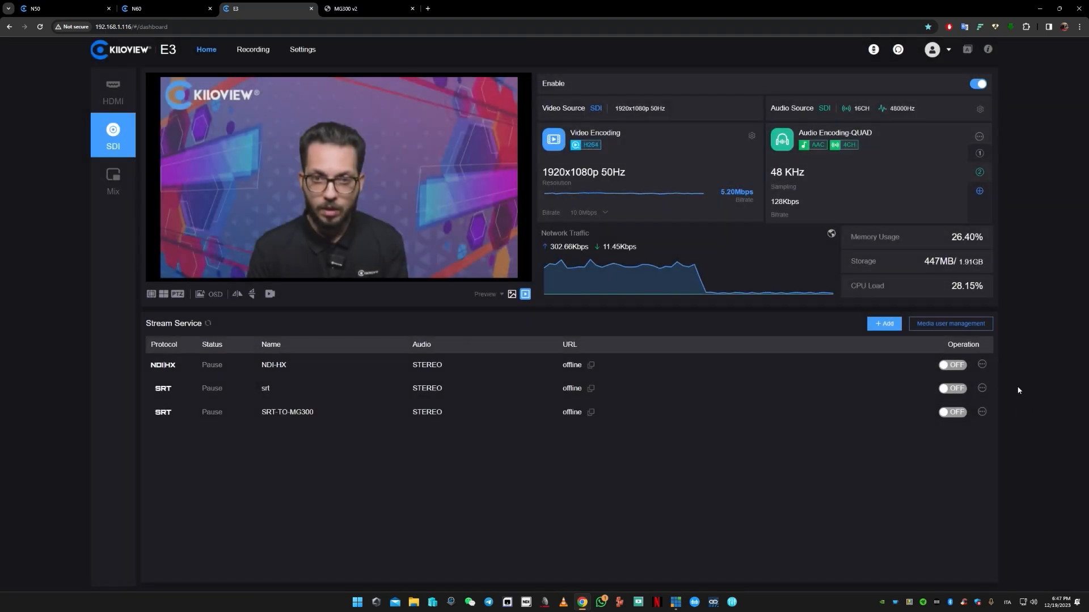
# - Examine the QUAD audio encoding's settings, its channel count options and its channel mapping, and close them unchanged
pyautogui.click(979, 137)
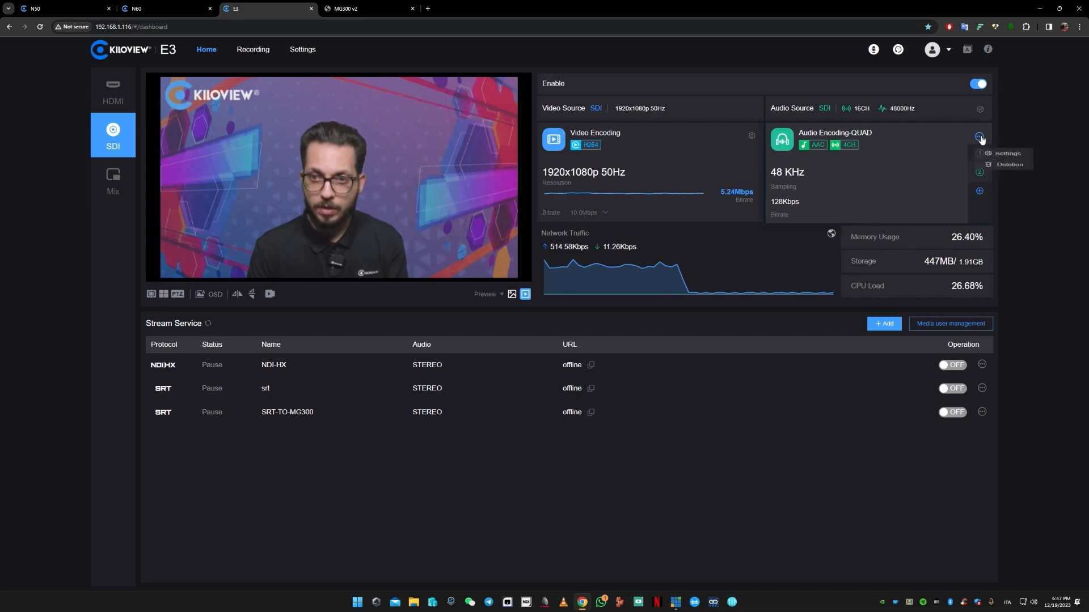
pyautogui.click(1004, 153)
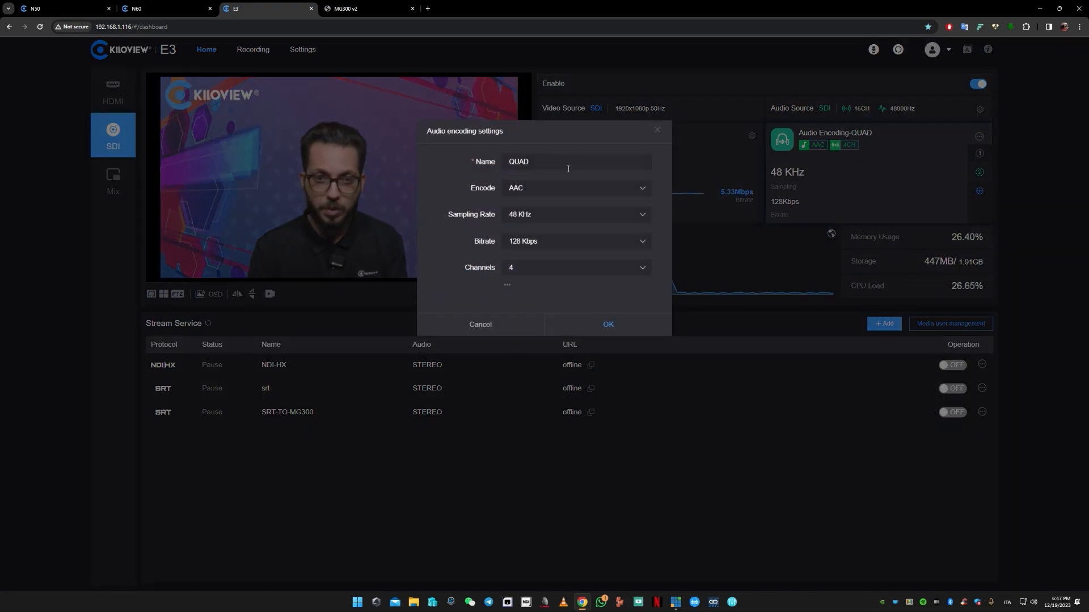
pyautogui.click(544, 276)
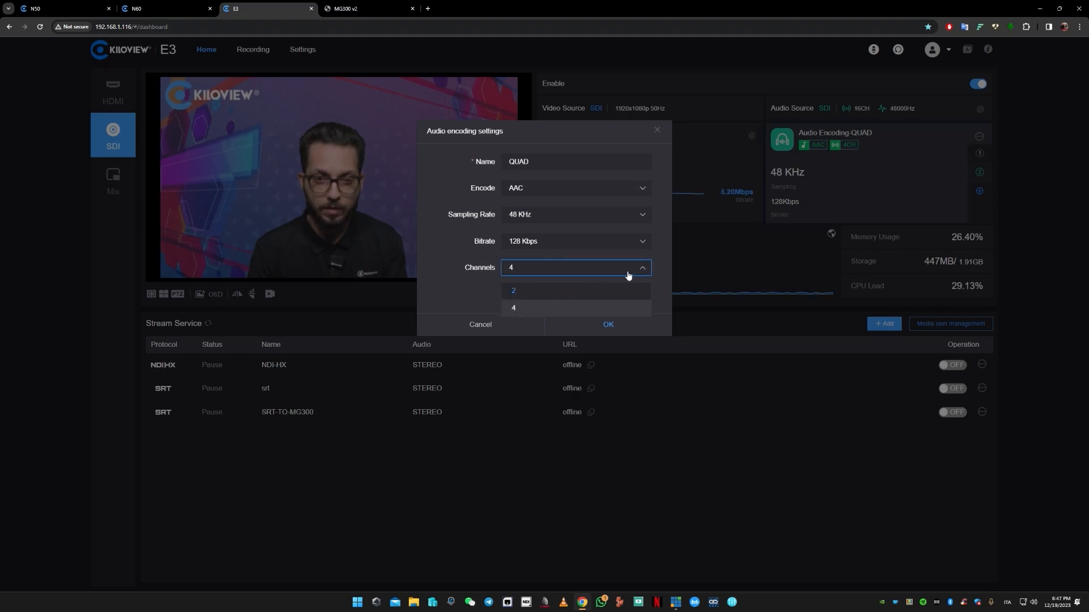
pyautogui.click(464, 288)
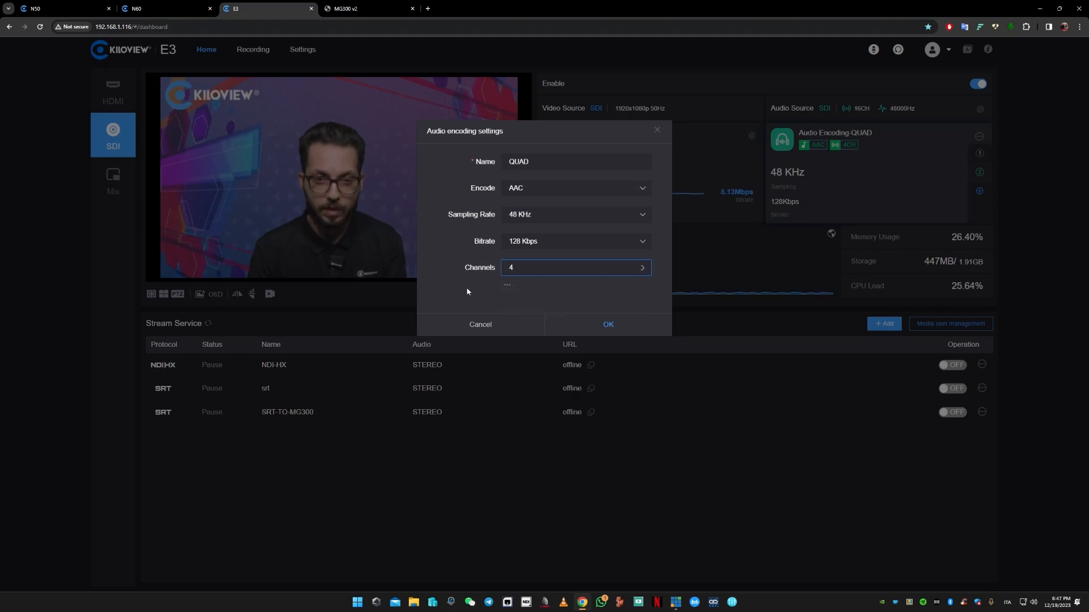
pyautogui.click(506, 285)
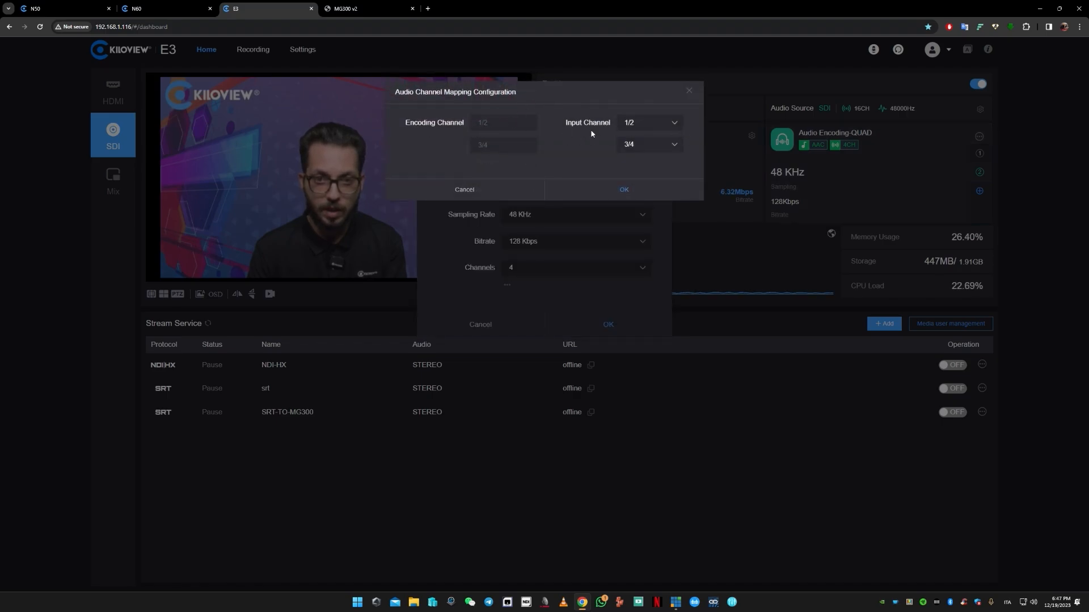
pyautogui.click(689, 92)
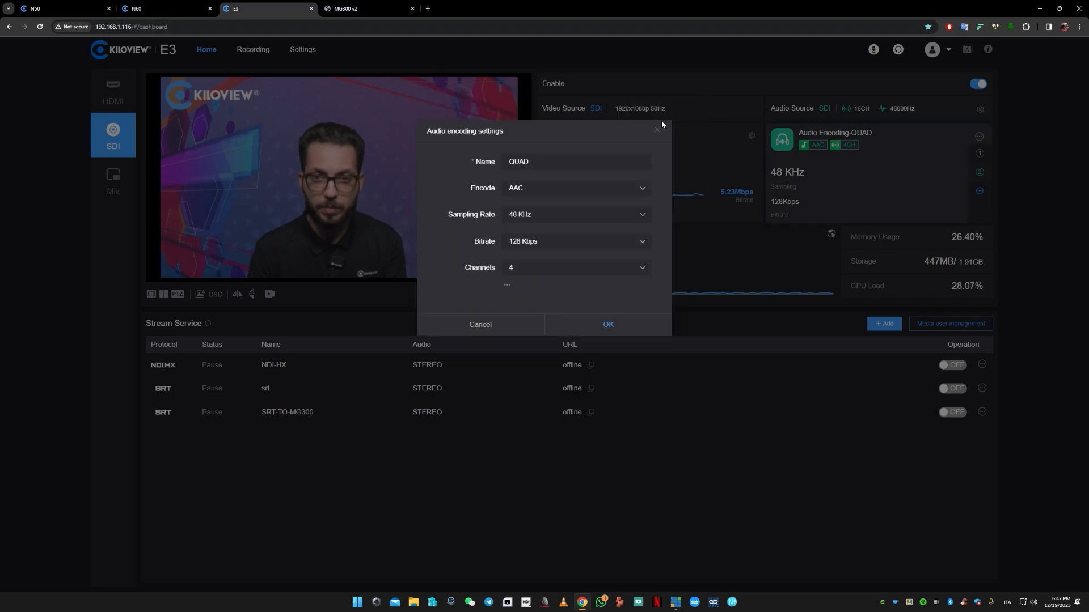
pyautogui.click(658, 132)
# - Display the STEREO audio encoding on the E3 and start the srt stream service
pyautogui.click(980, 154)
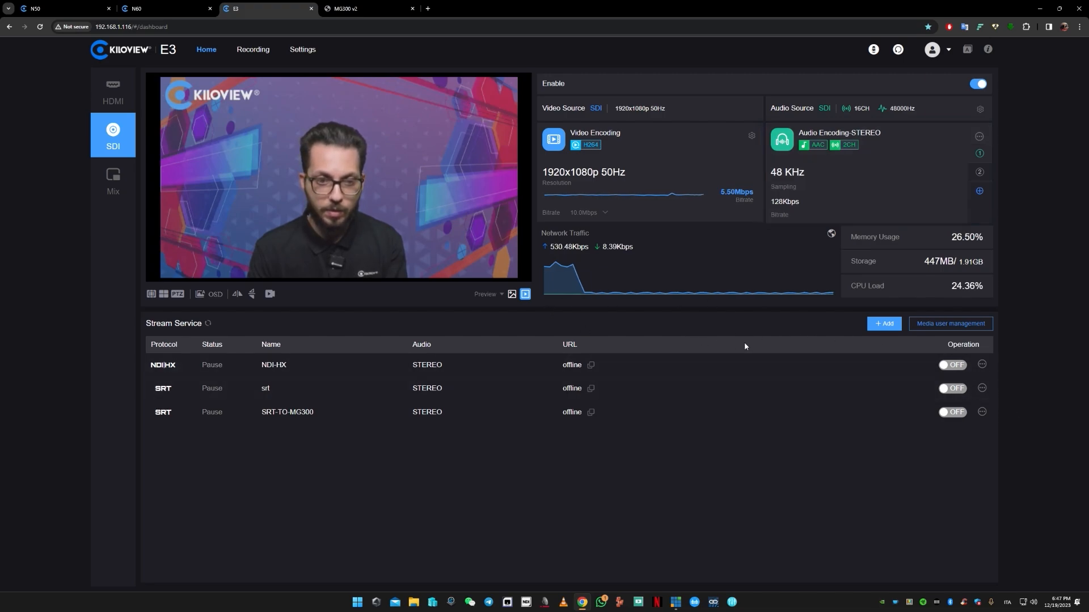
pyautogui.click(956, 390)
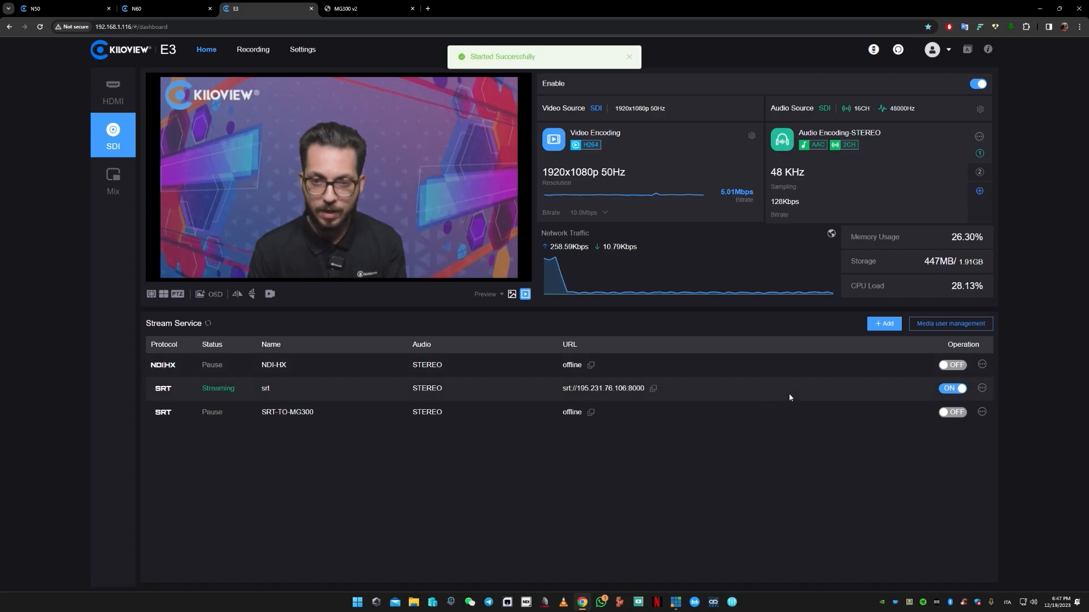
# - Switch to vMix, preview the test multichannel pattern input, and cut it to the program output
pyautogui.click(675, 602)
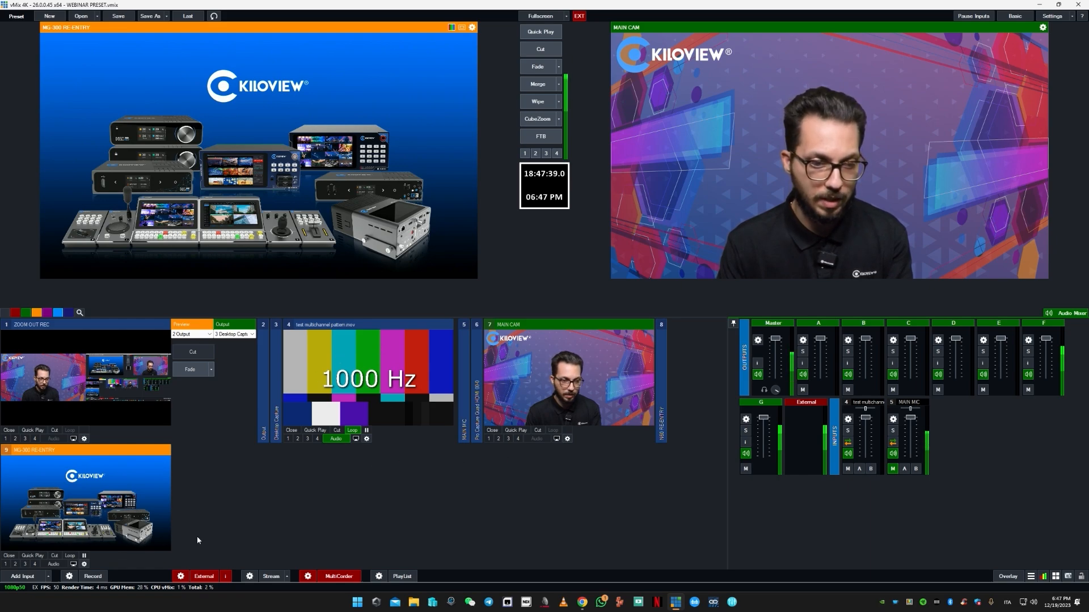
pyautogui.click(379, 384)
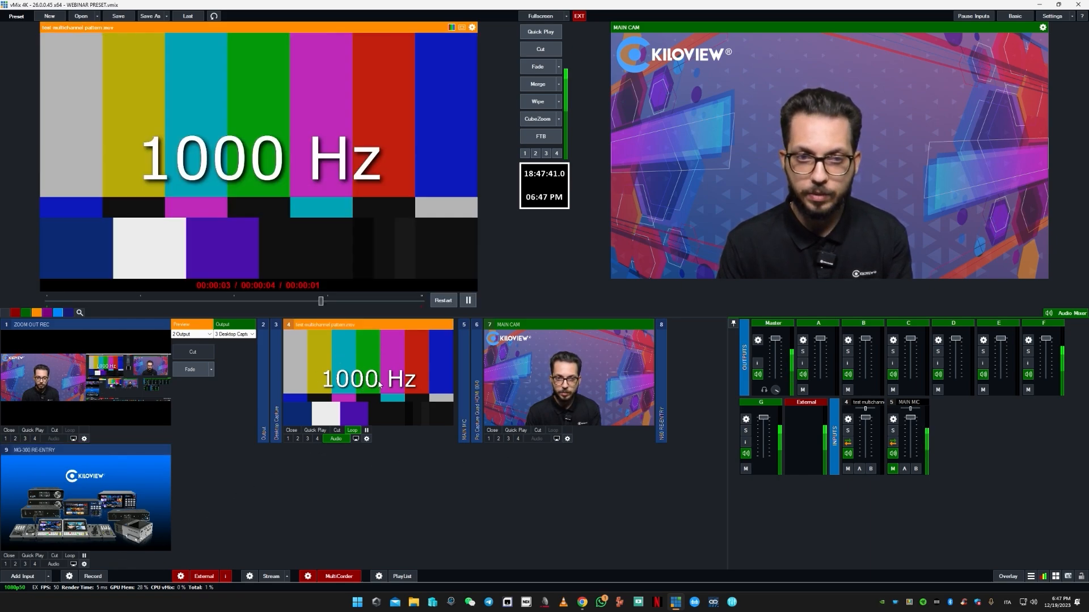
pyautogui.click(543, 55)
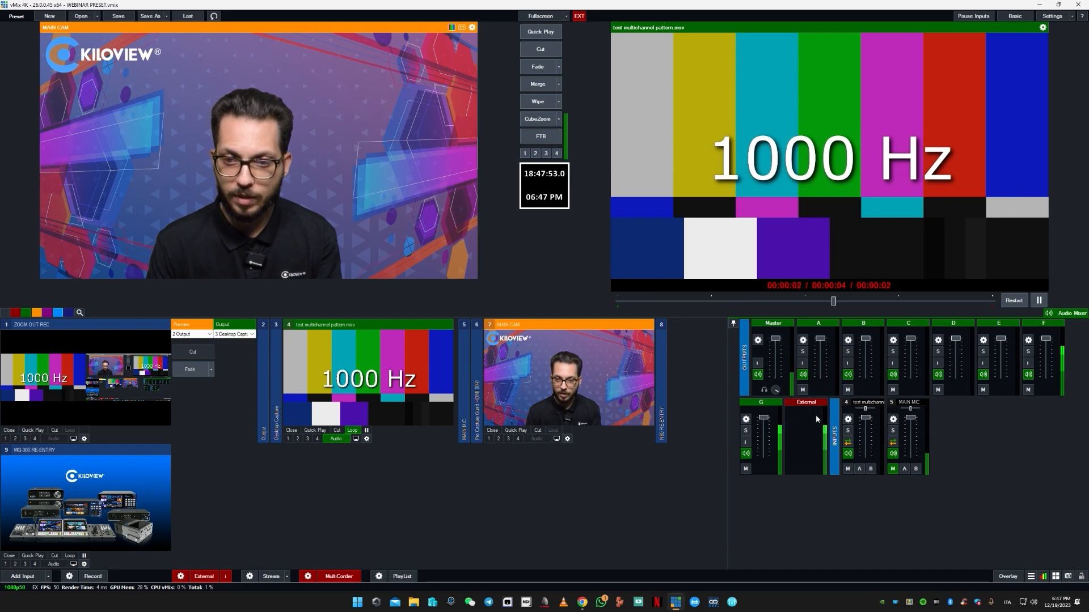
# - Examine the channel mixer and channel matrix in the test multichannel pattern input's audio settings, and close them unchanged
pyautogui.click(847, 420)
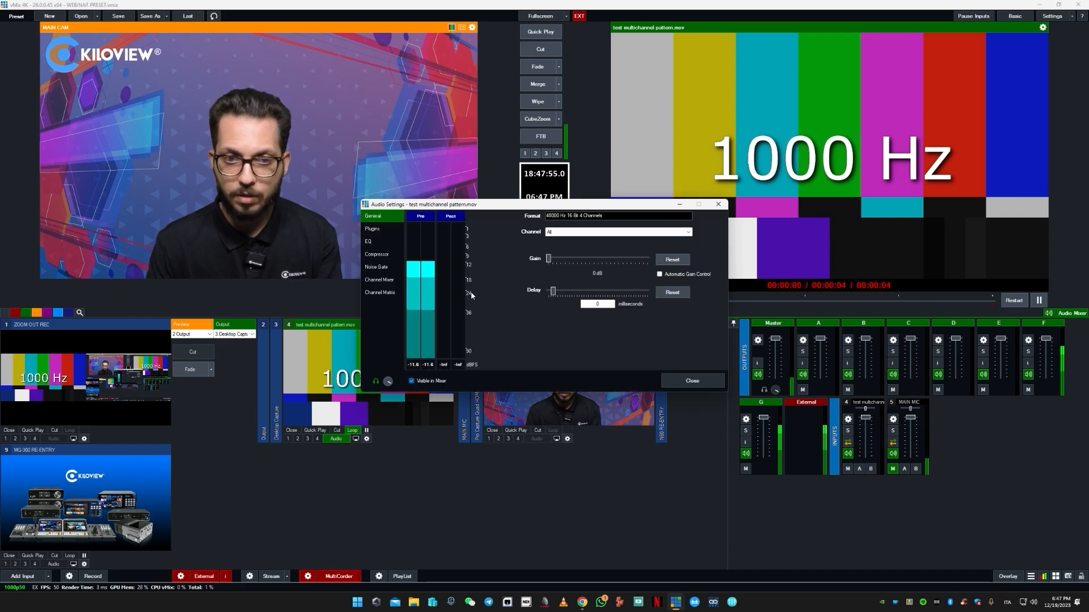
pyautogui.click(383, 281)
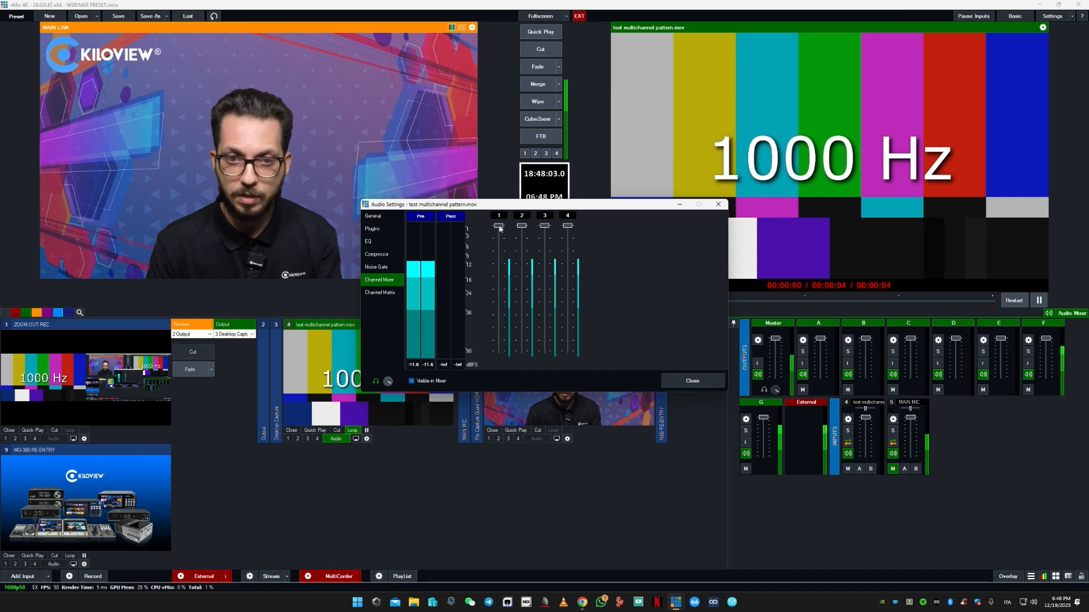
pyautogui.moveTo(500, 229); pyautogui.dragTo(546, 226)
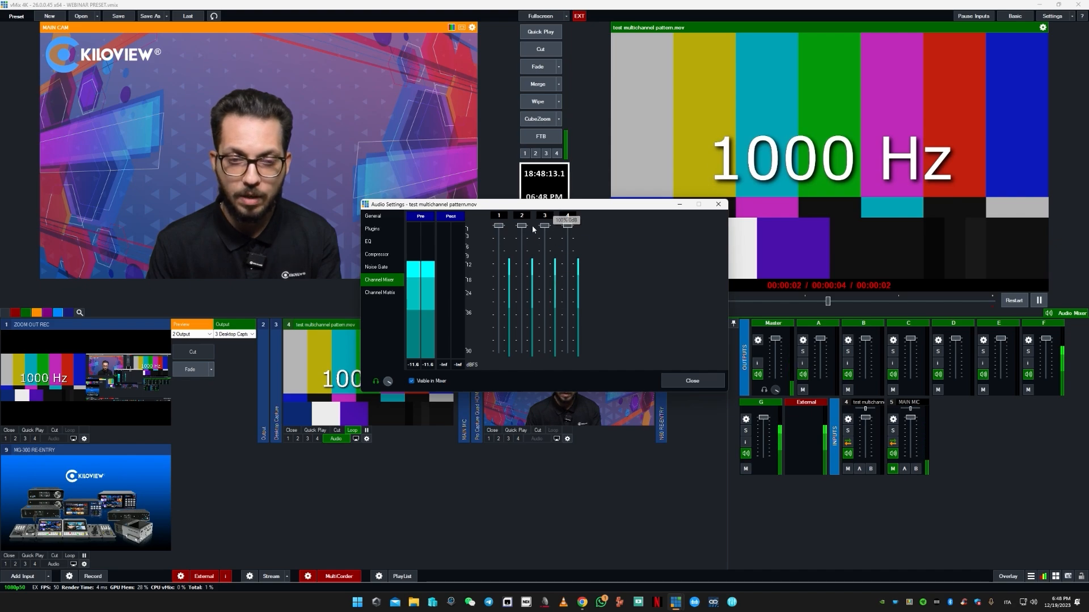
pyautogui.click(383, 296)
pyautogui.scroll(-3, 532, 315)
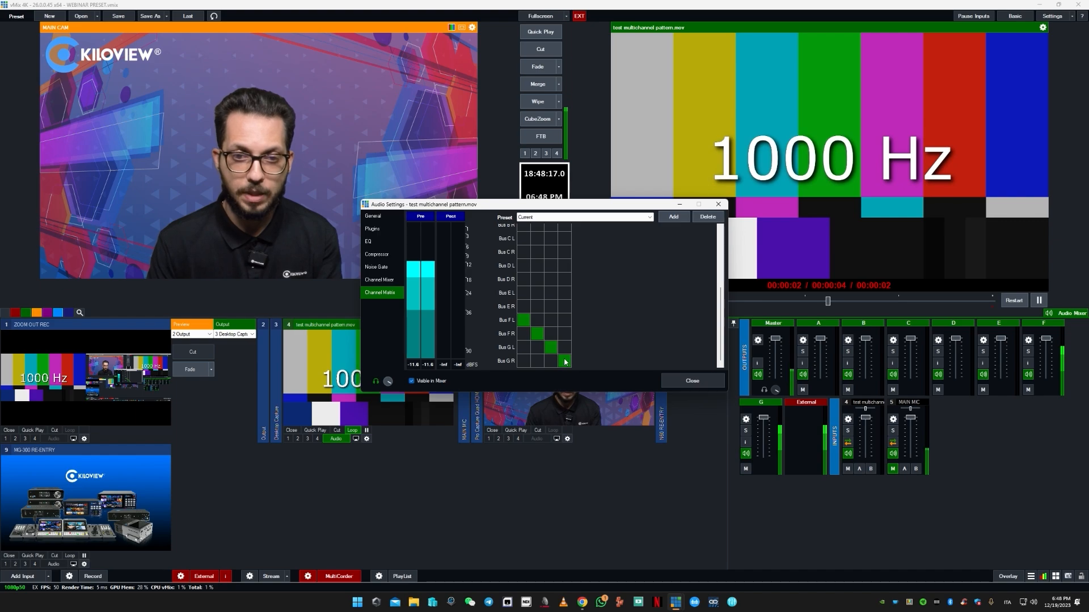
pyautogui.click(719, 204)
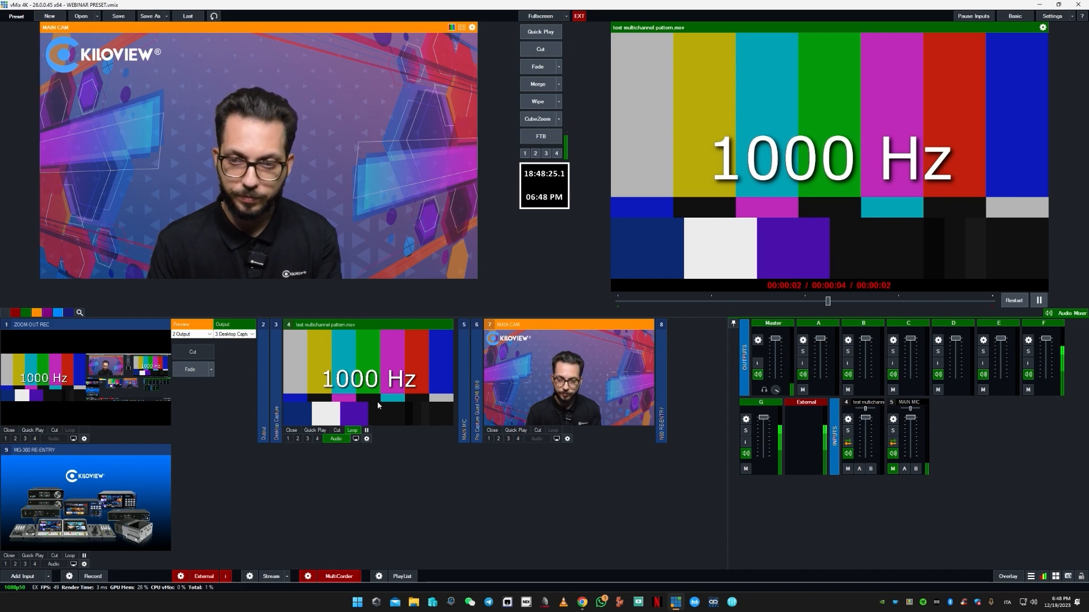
# - Add a stream input of type SRT (Caller) using the saved 195.231.76.106:8000 connection
pyautogui.click(25, 578)
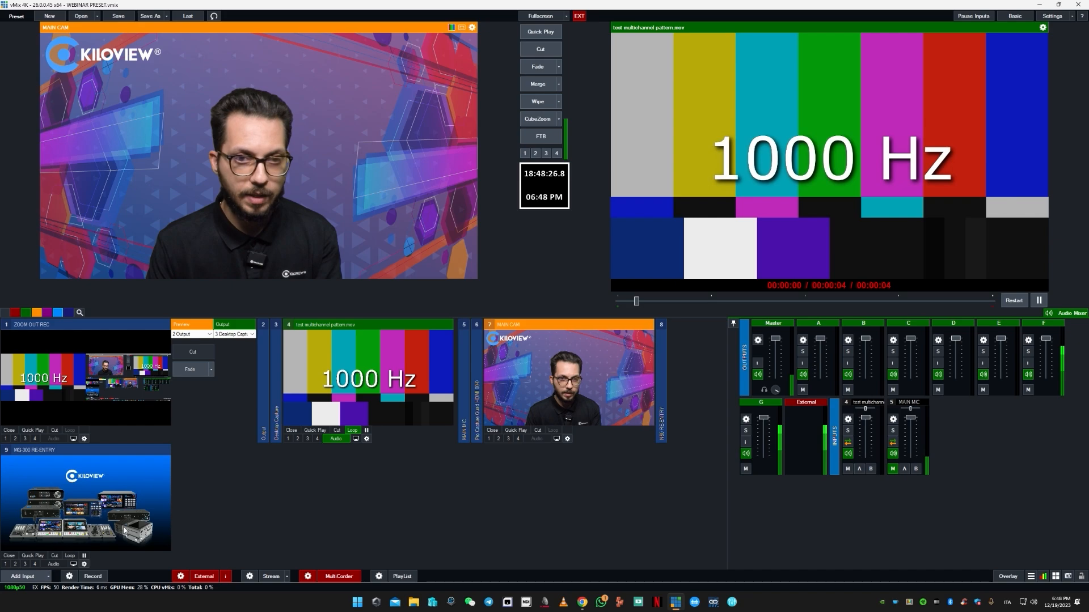
pyautogui.click(363, 232)
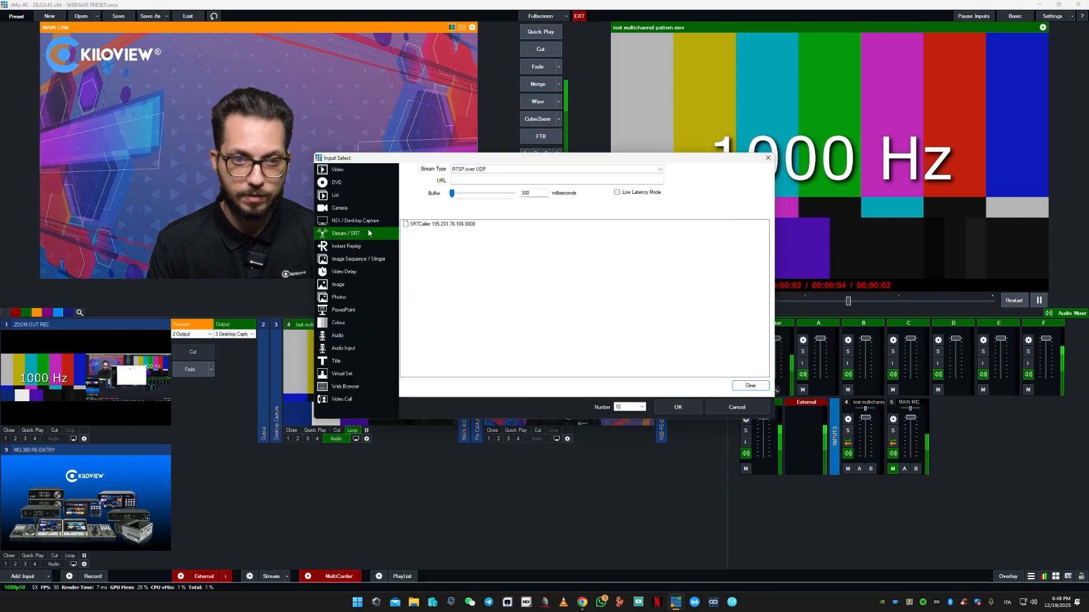
pyautogui.click(567, 169)
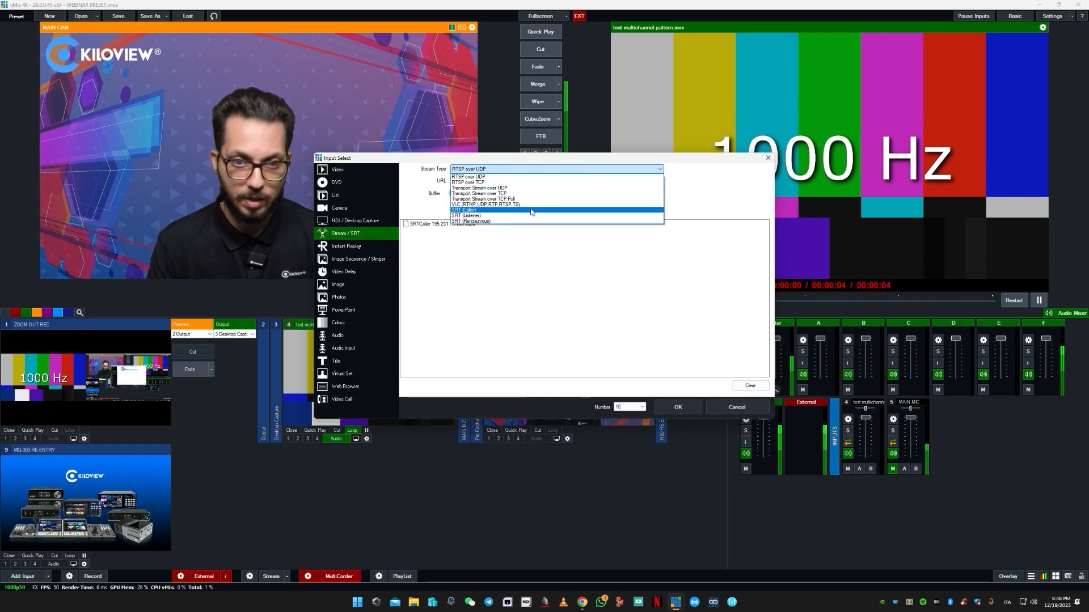
pyautogui.click(531, 211)
pyautogui.click(475, 224)
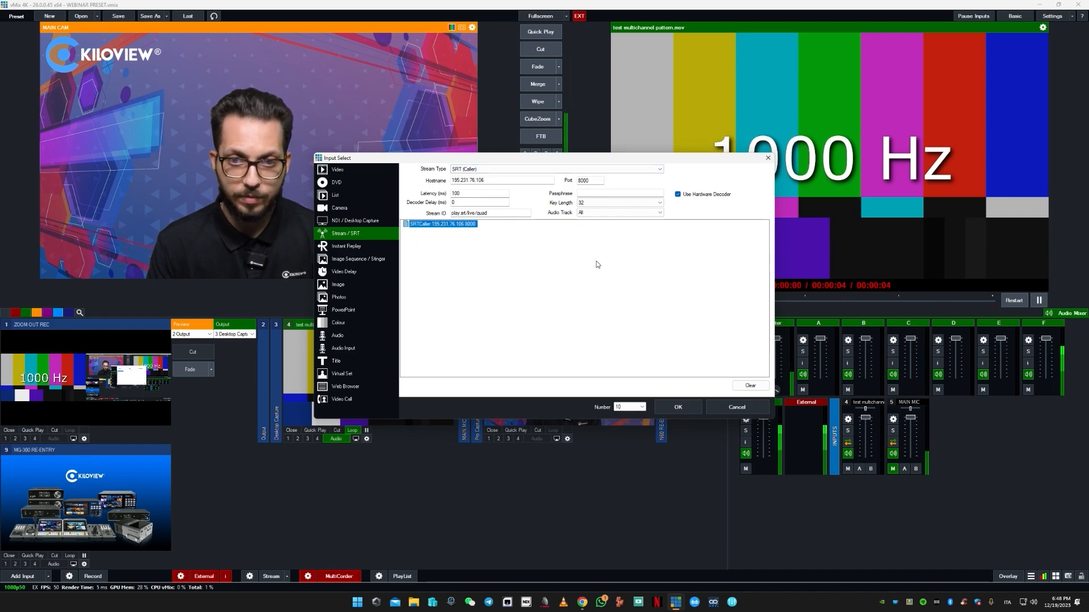
pyautogui.click(686, 409)
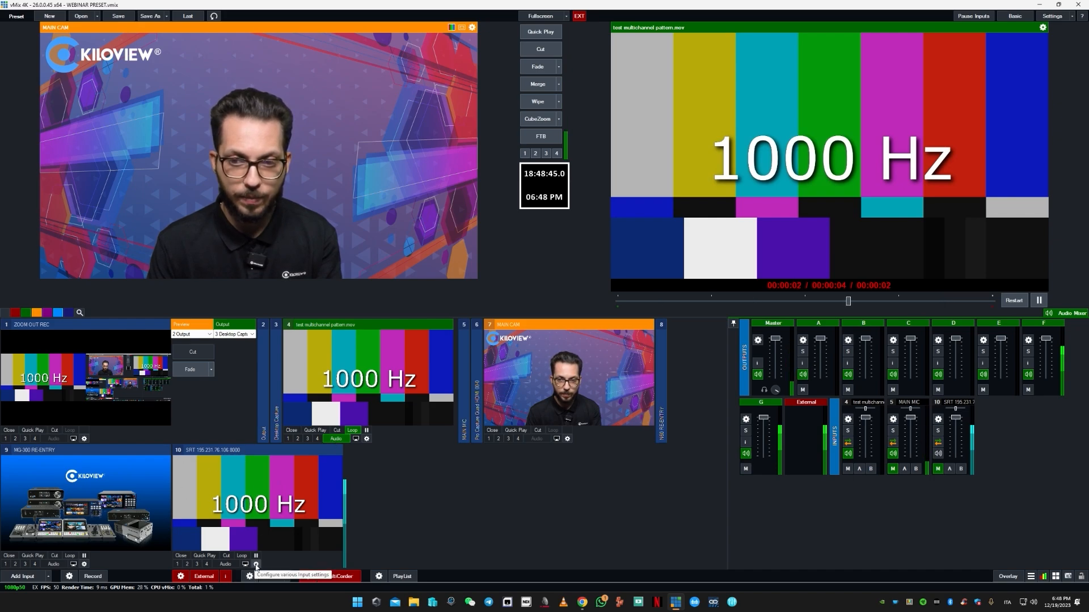
# - Examine the new SRT input's audio format, channel mixer and channel matrix, and close its audio settings
pyautogui.click(256, 565)
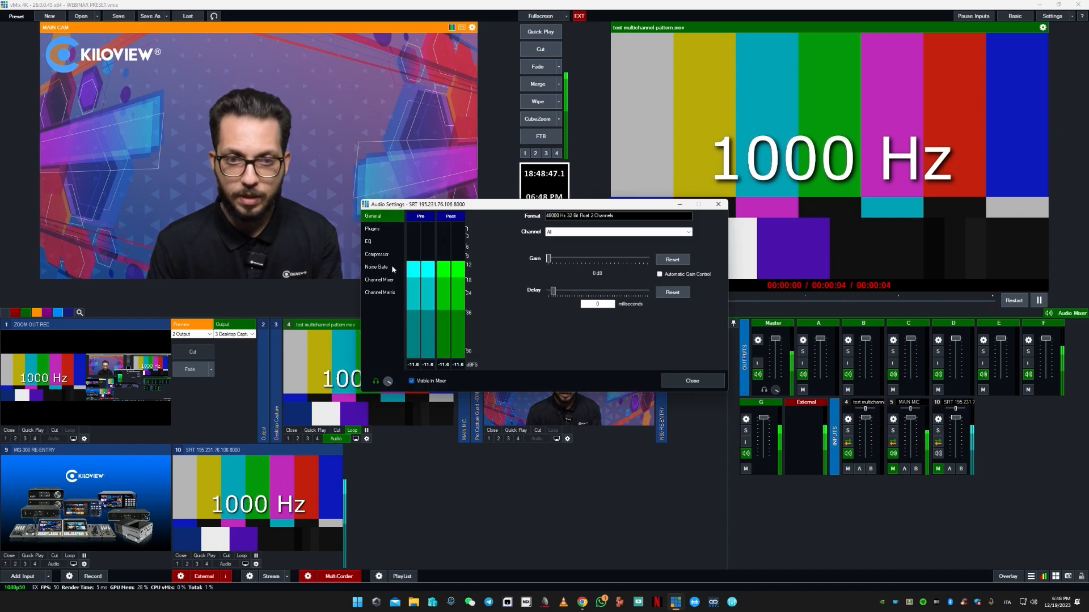
pyautogui.click(380, 280)
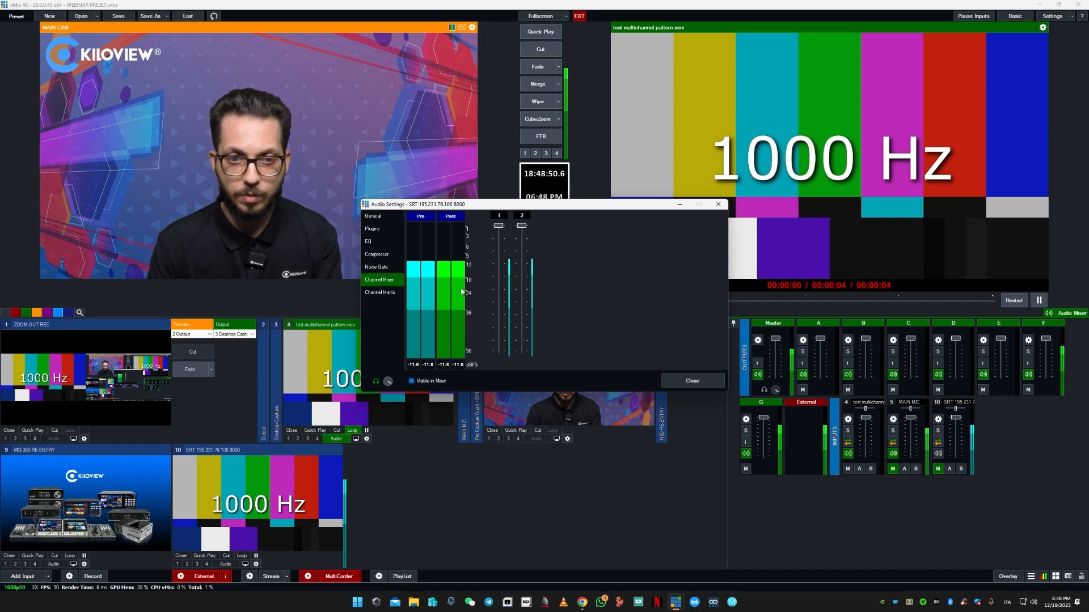
pyautogui.click(379, 293)
pyautogui.click(383, 286)
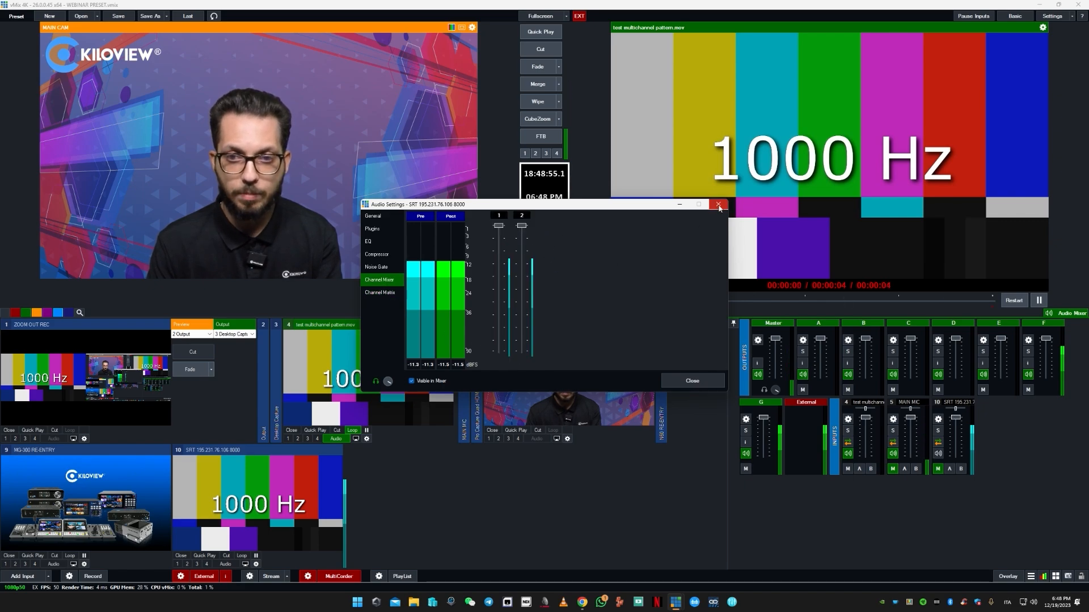
pyautogui.click(692, 380)
# - Switch to the E3 page in Chrome and set the srt stream service's audio to QUAD
pyautogui.moveTo(590, 598)
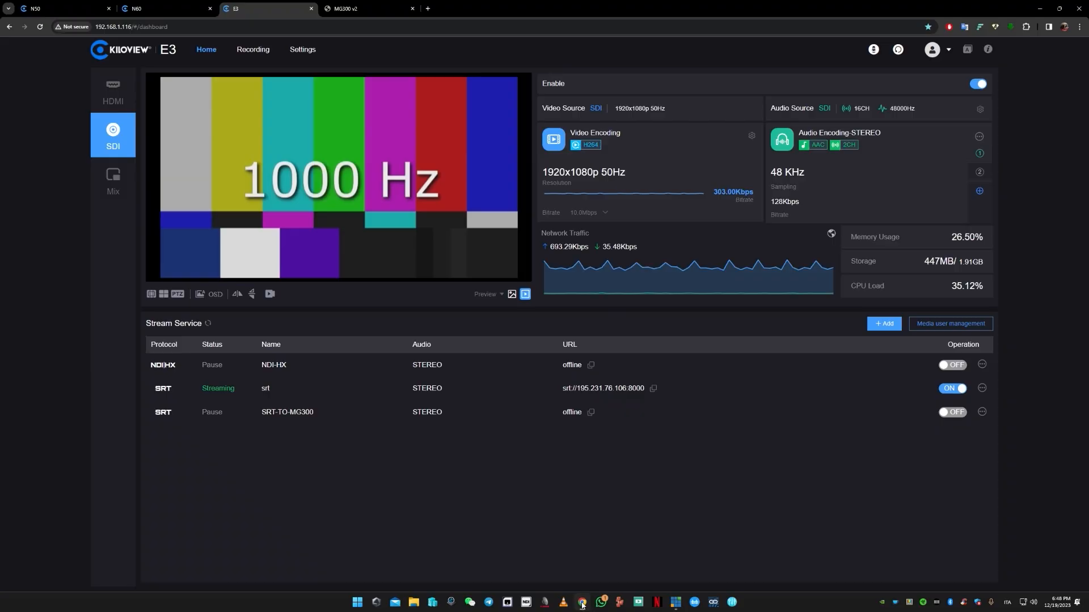
pyautogui.click(584, 555)
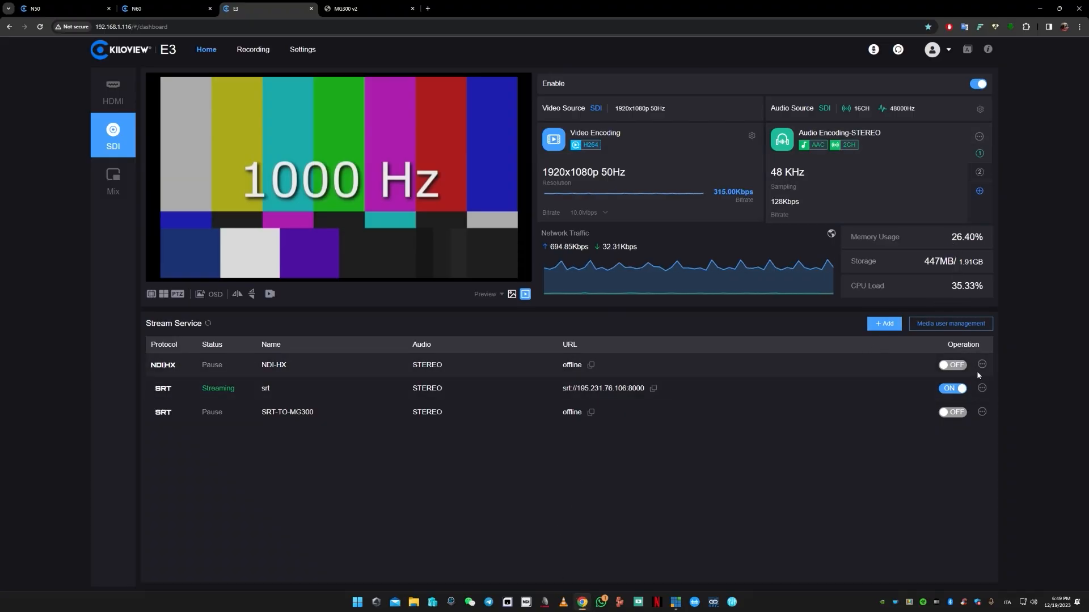
pyautogui.click(981, 388)
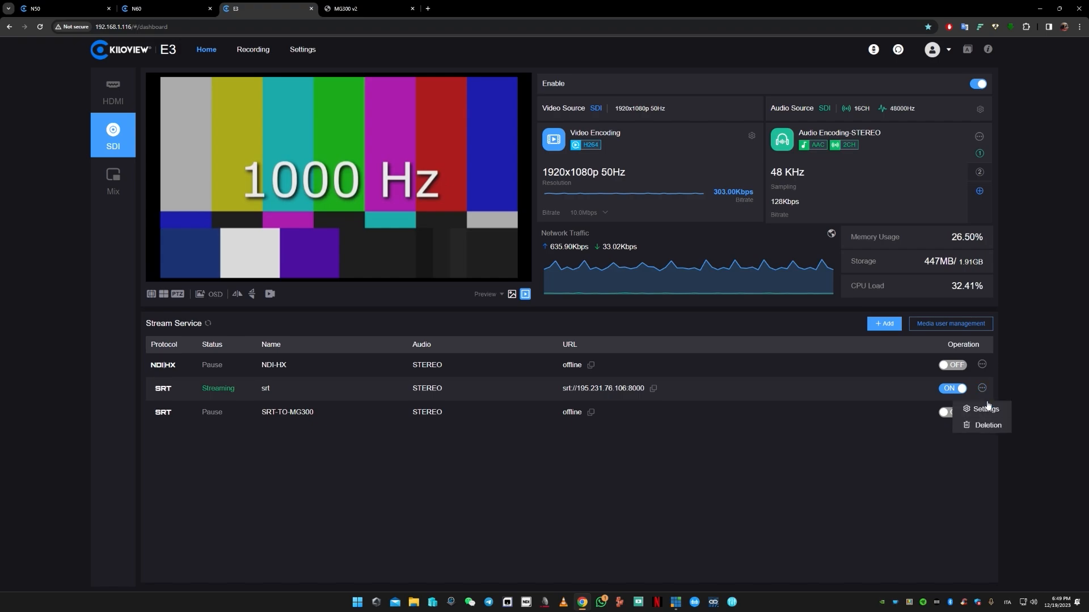
pyautogui.click(985, 408)
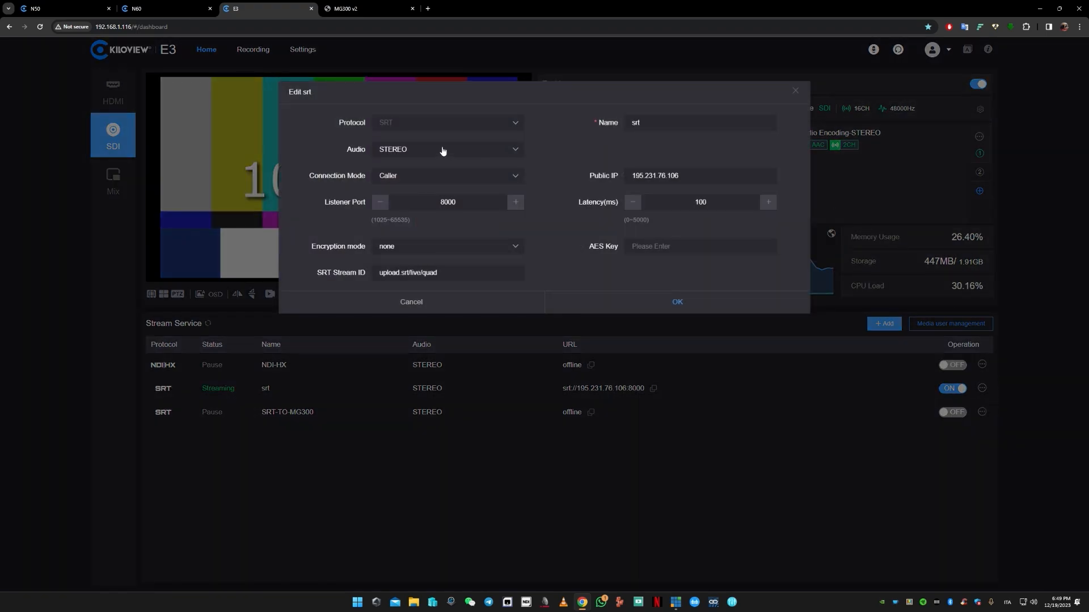
pyautogui.click(449, 152)
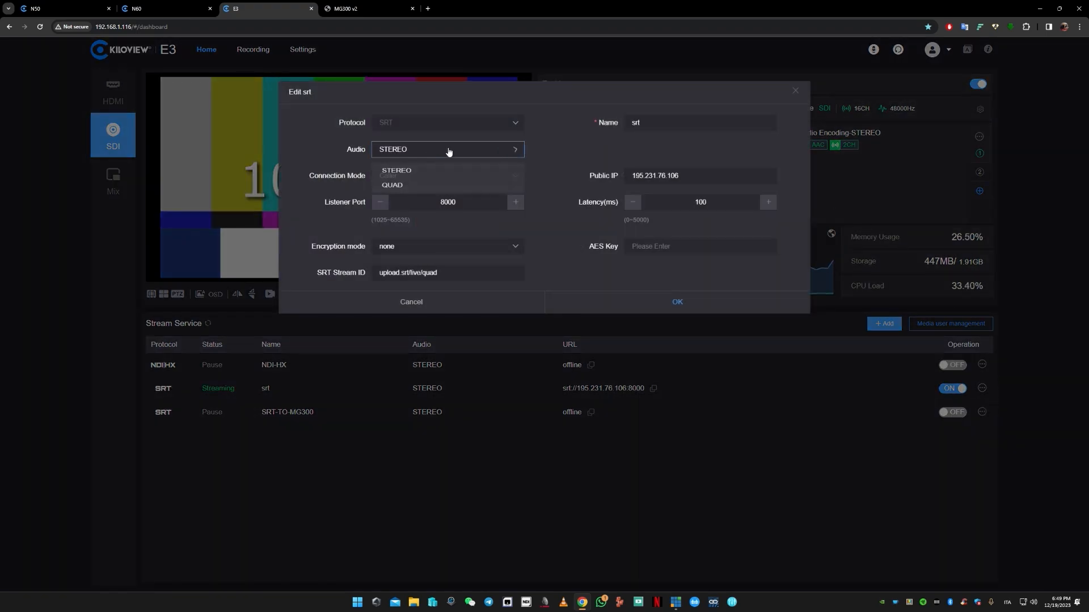
pyautogui.click(451, 193)
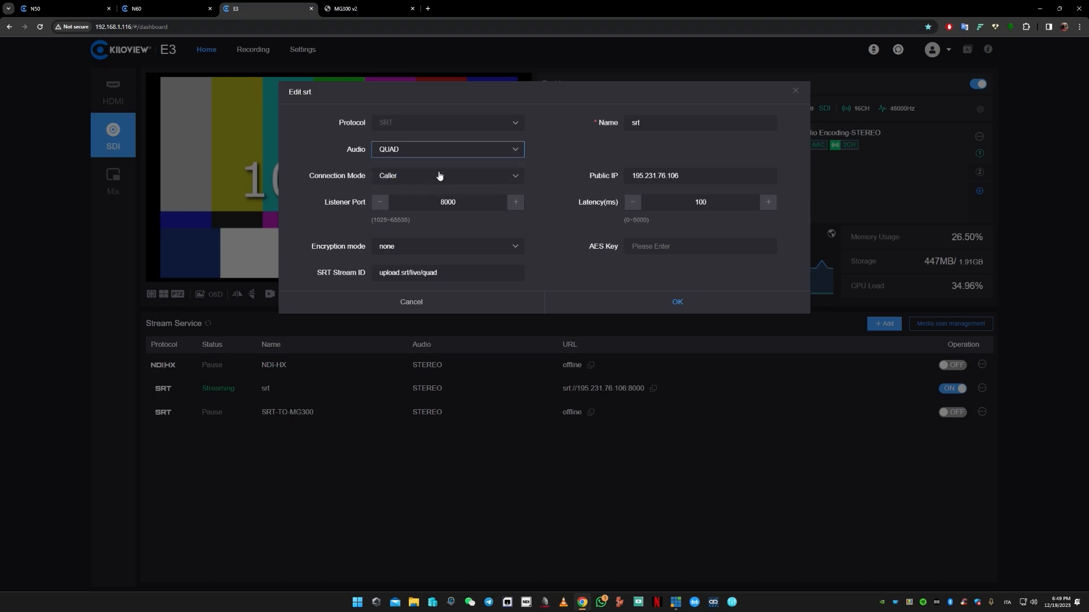
pyautogui.click(677, 312)
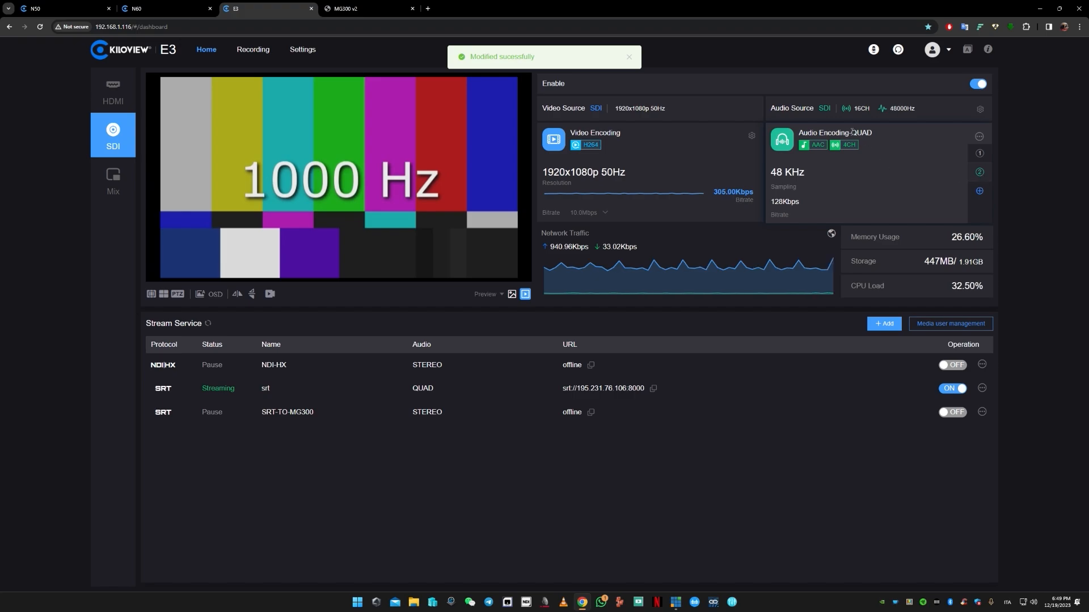
# - Review the QUAD audio encoding's settings, including its channel count, and close them unchanged
pyautogui.moveTo(983, 138)
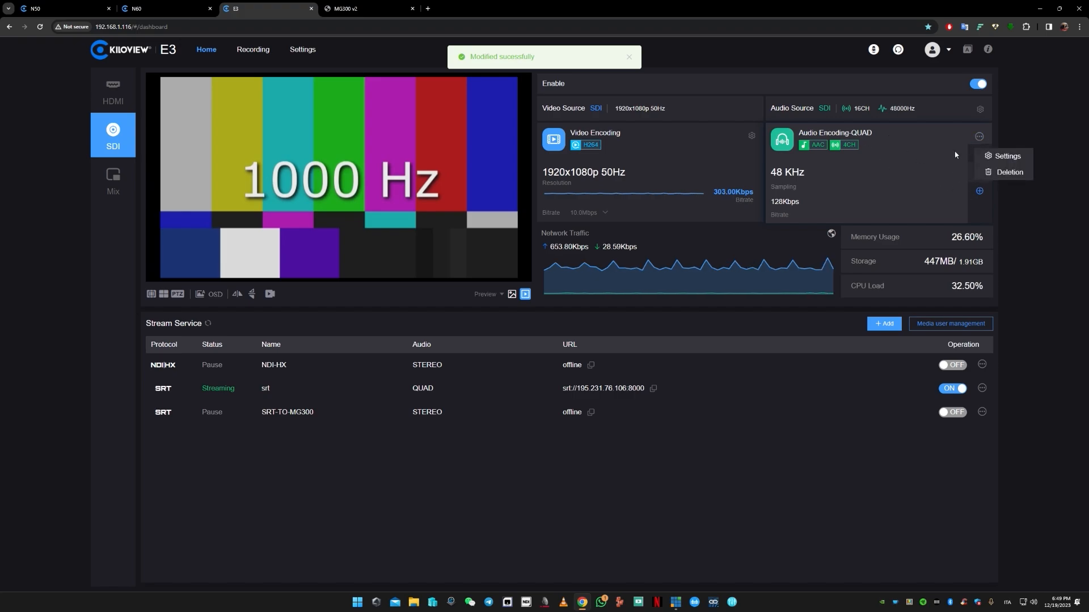
pyautogui.click(1006, 154)
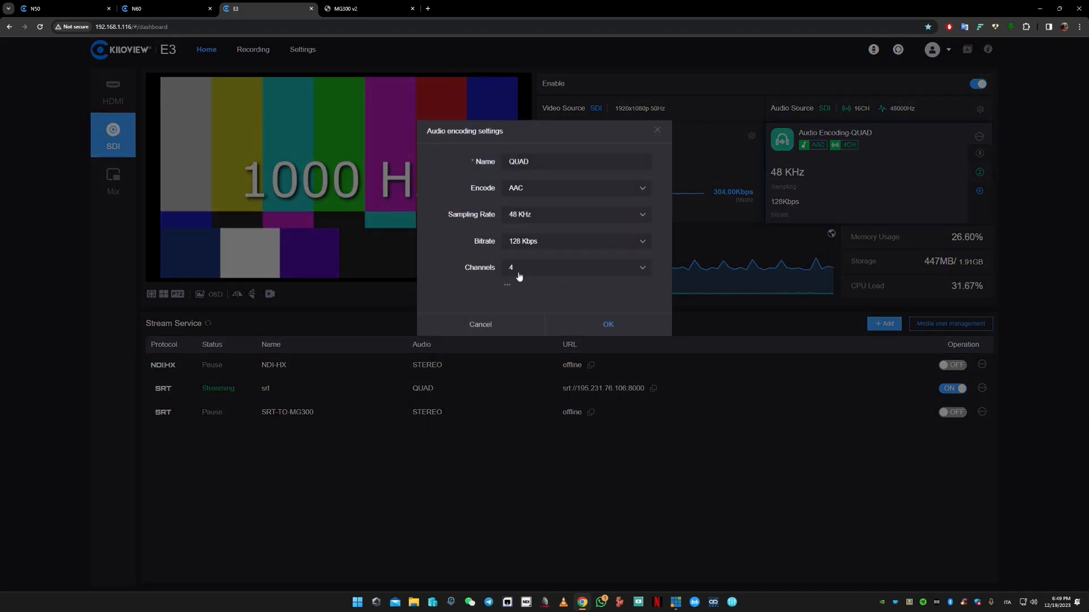
pyautogui.click(493, 326)
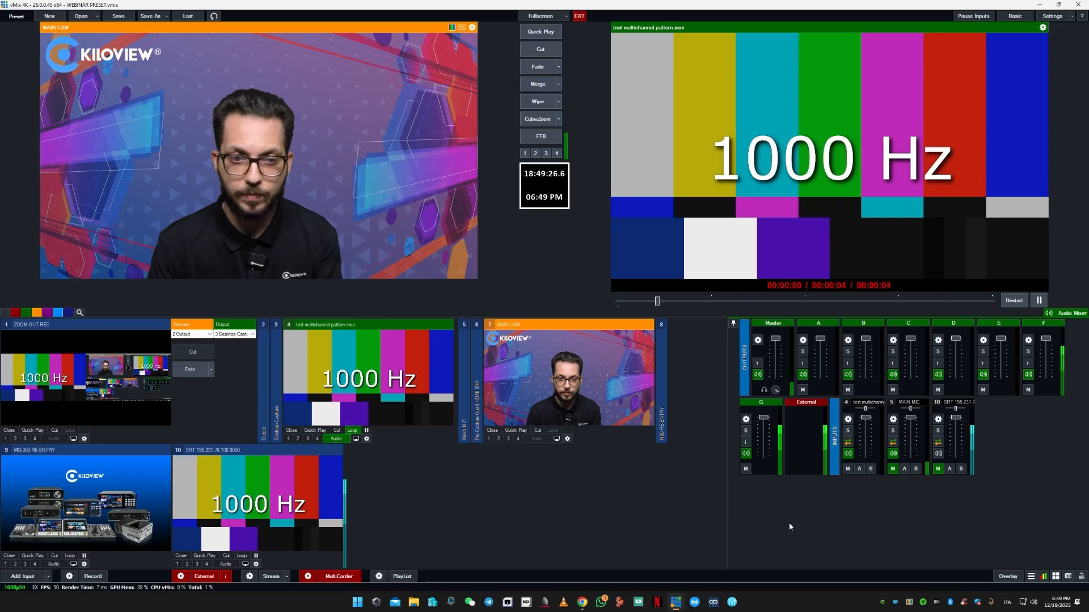
# - Switch to vMix and display the channel mixer in the SRT input's audio settings
pyautogui.click(675, 602)
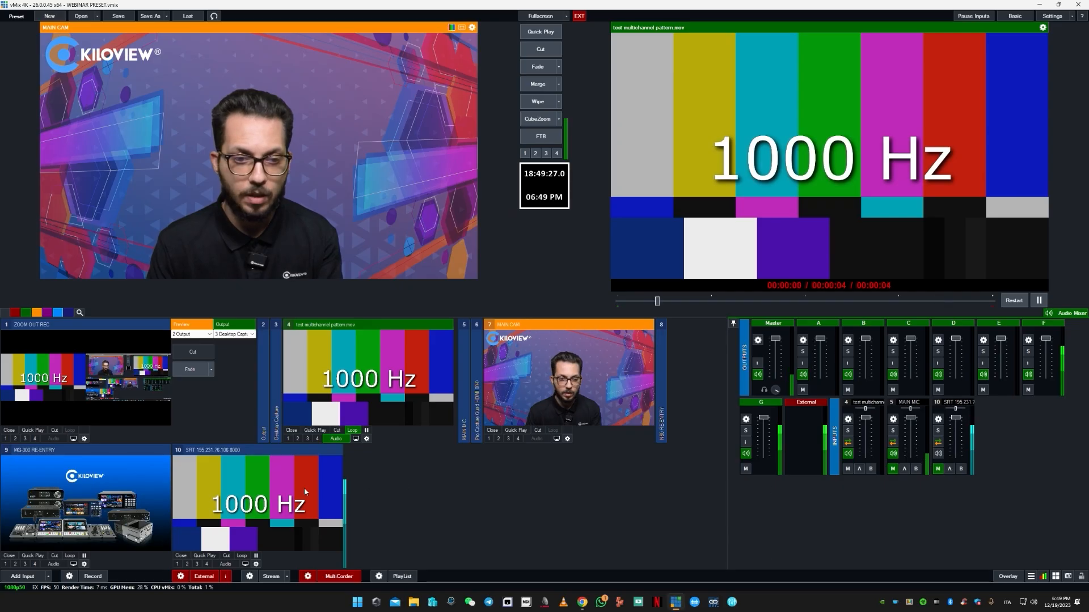
pyautogui.click(321, 492)
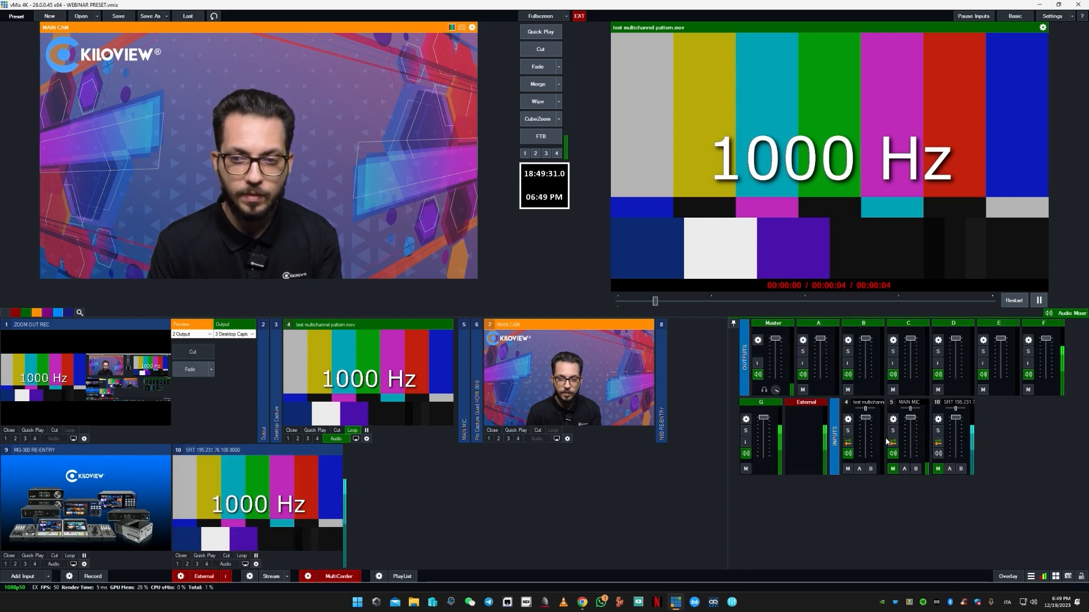
pyautogui.click(939, 420)
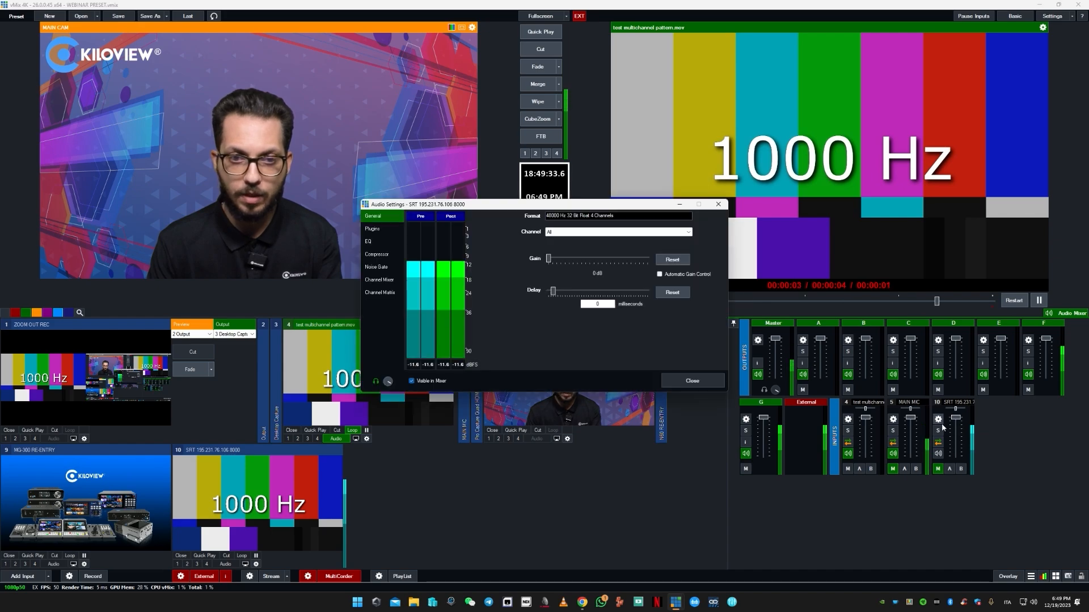
pyautogui.click(387, 282)
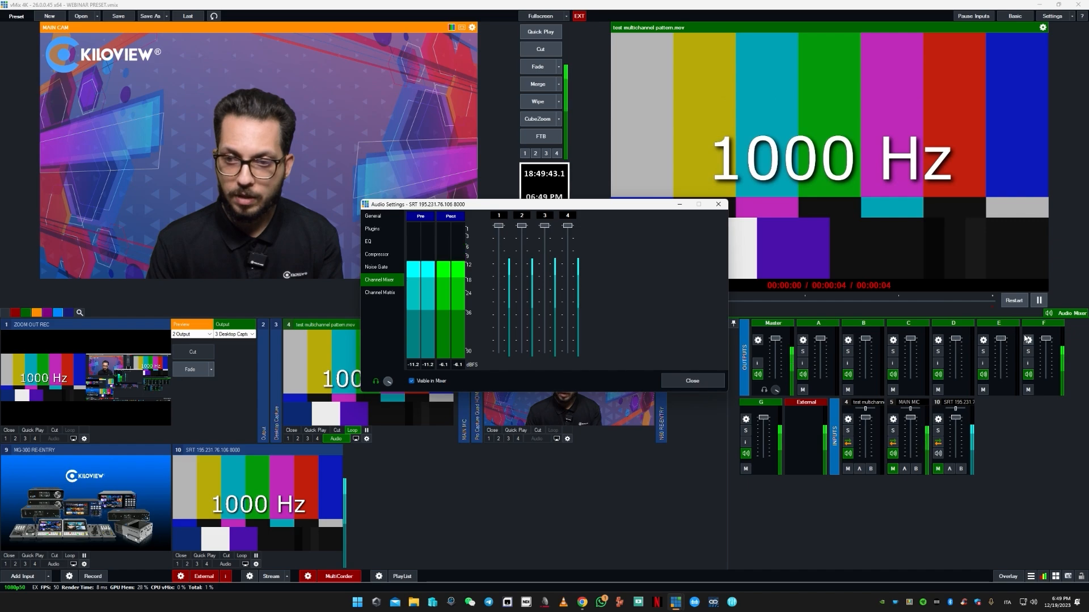
# - Compare the test multichannel pattern input's channel mixer with the SRT input's, arranging both audio settings windows so their channel meters stay visible
pyautogui.click(848, 419)
pyautogui.moveTo(570, 212); pyautogui.dragTo(833, 147)
pyautogui.moveTo(571, 207); pyautogui.dragTo(392, 162)
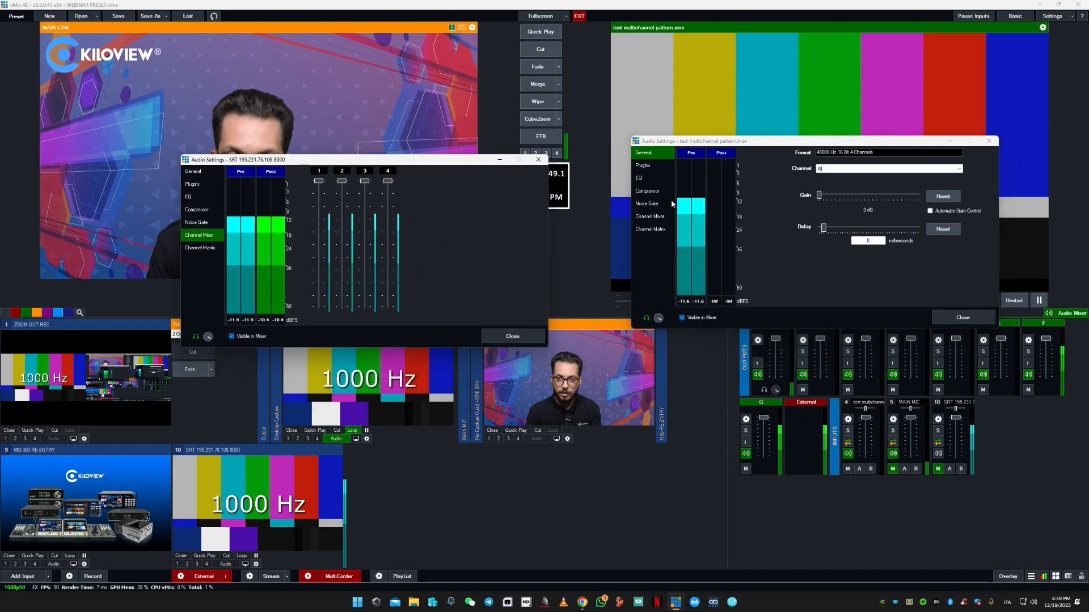
pyautogui.click(658, 216)
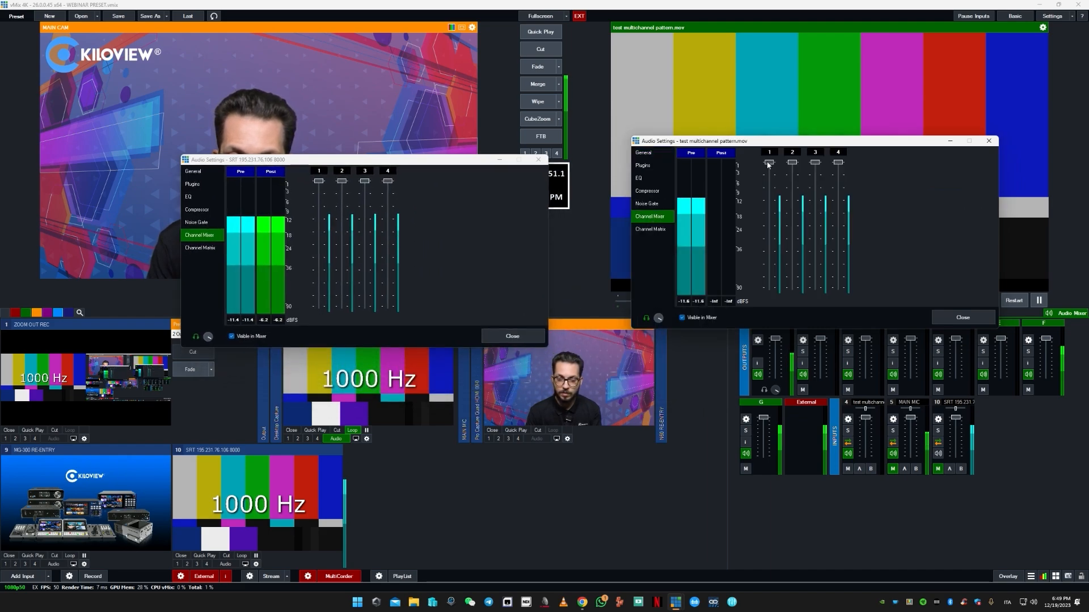
pyautogui.moveTo(768, 165); pyautogui.dragTo(839, 163)
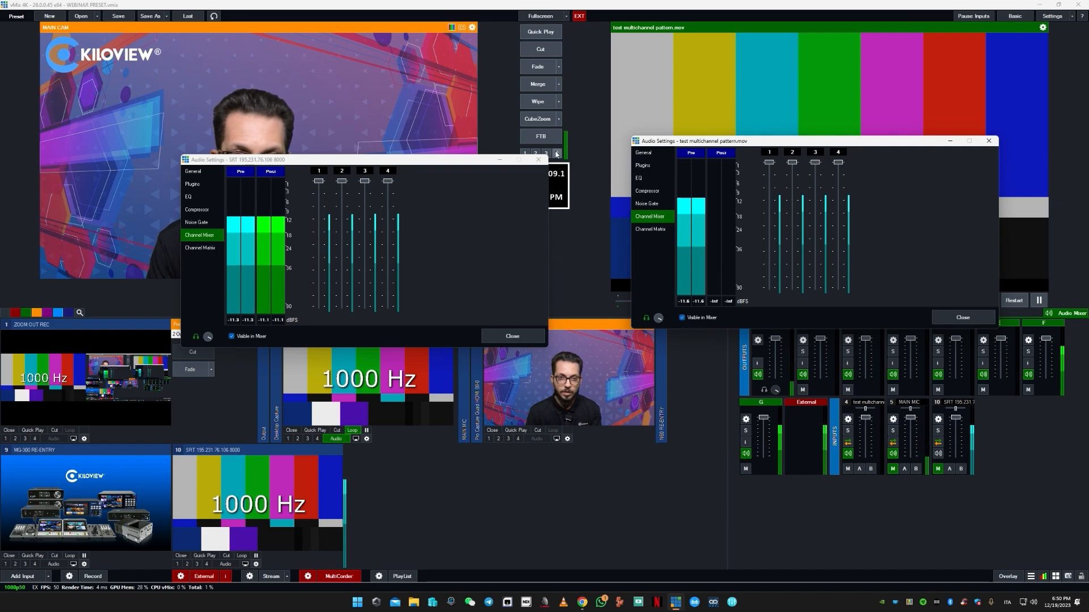
pyautogui.moveTo(465, 160); pyautogui.dragTo(560, 282)
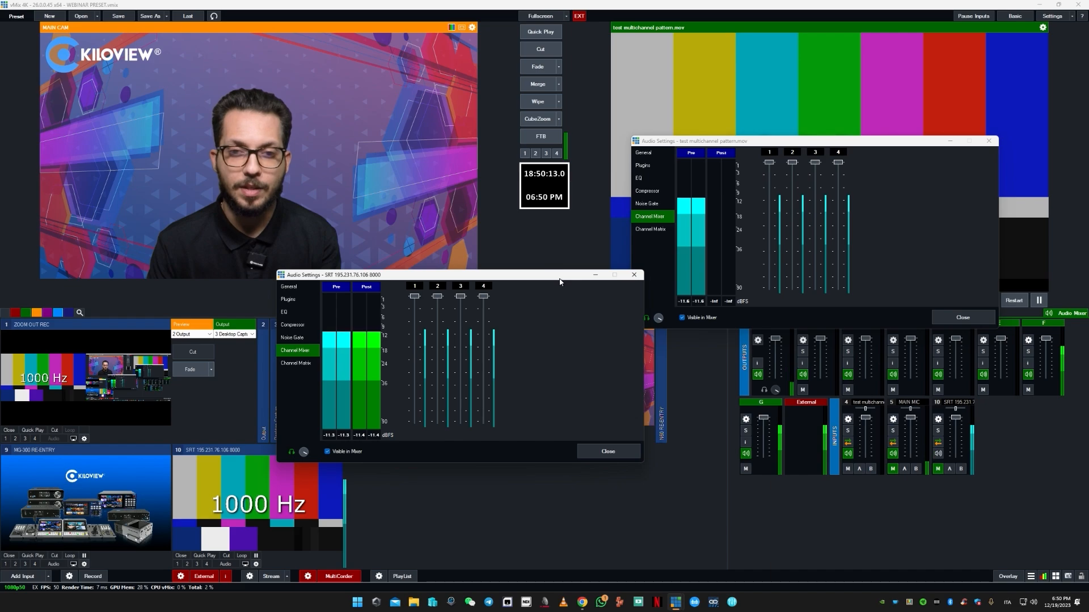
pyautogui.moveTo(560, 281); pyautogui.dragTo(547, 281)
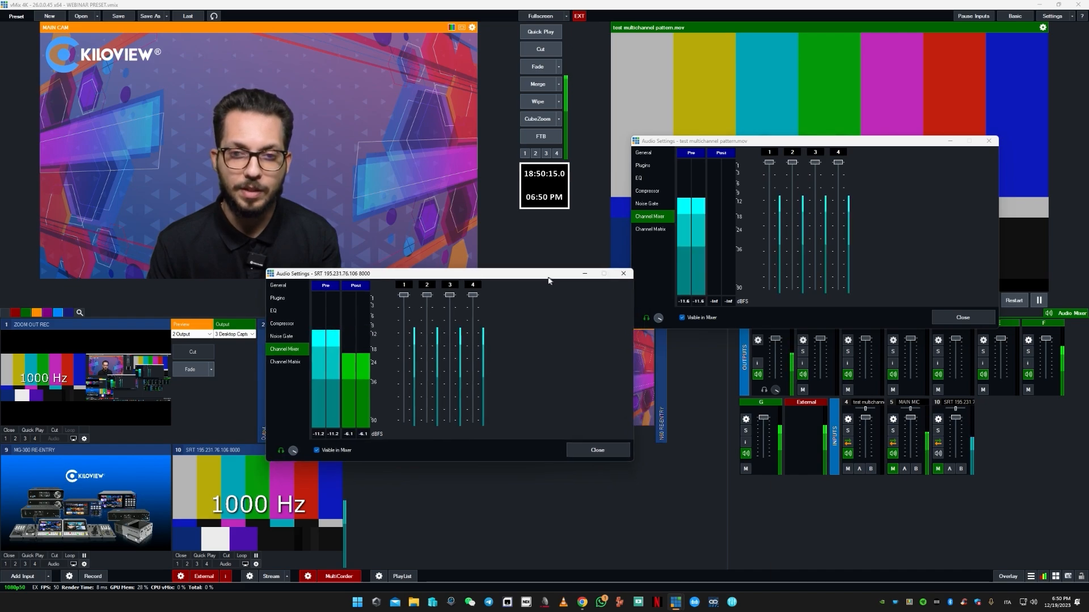